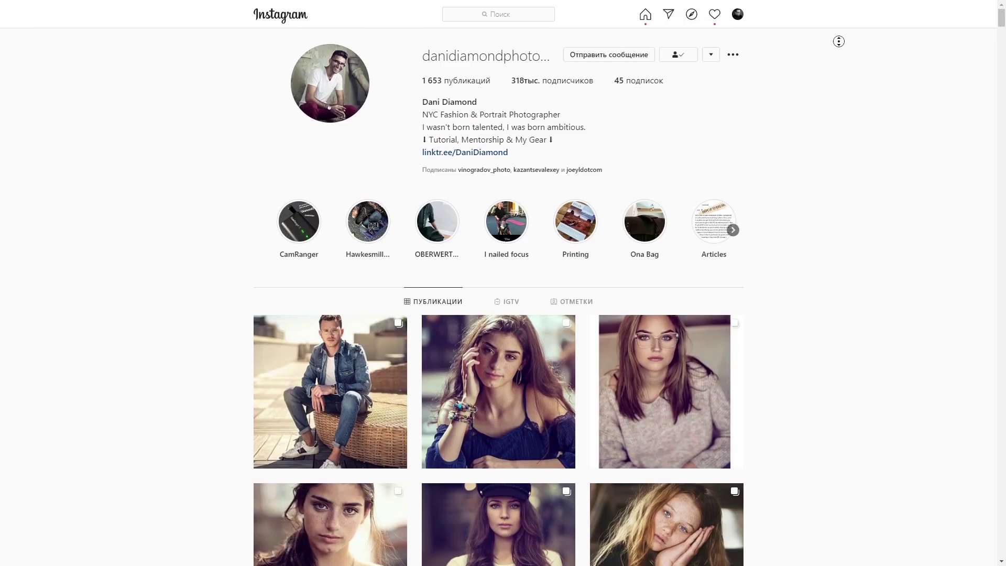
- Scroll through the photographer's Instagram portfolio
scroll(838, 53, "down", 2)
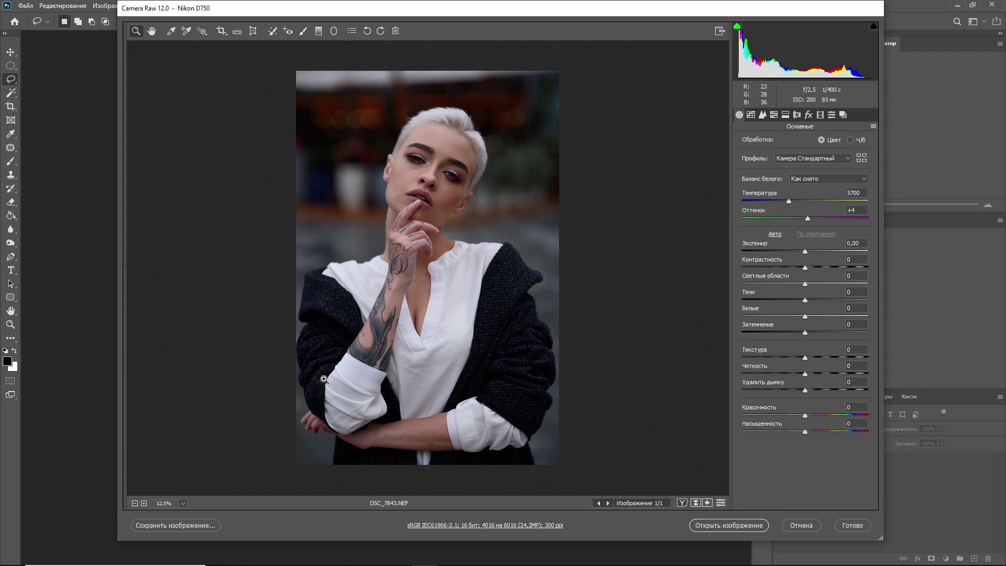
- Fit the photo in the Camera Raw preview and keep the standard camera profile
key("ctrl+0")
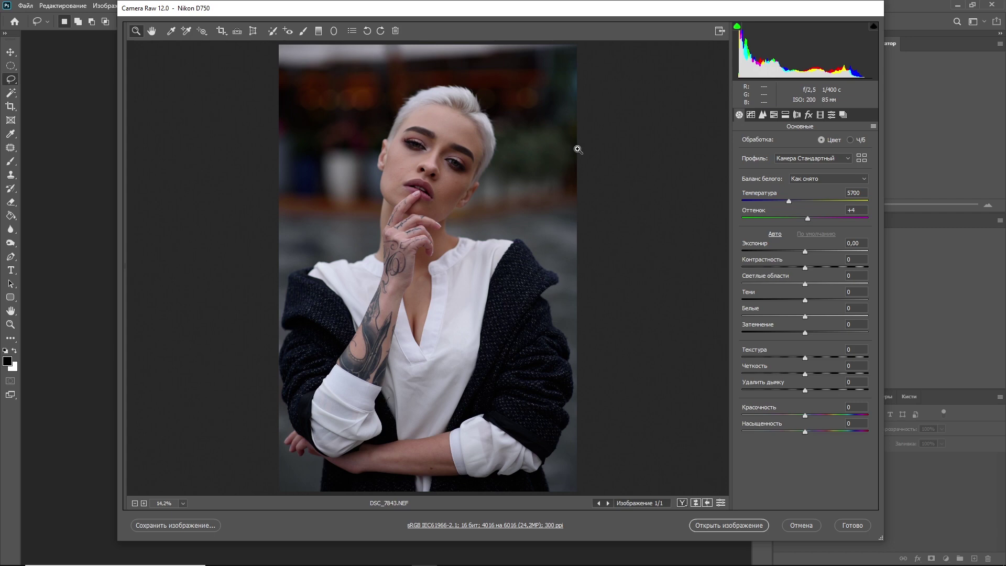
left_click(812, 158)
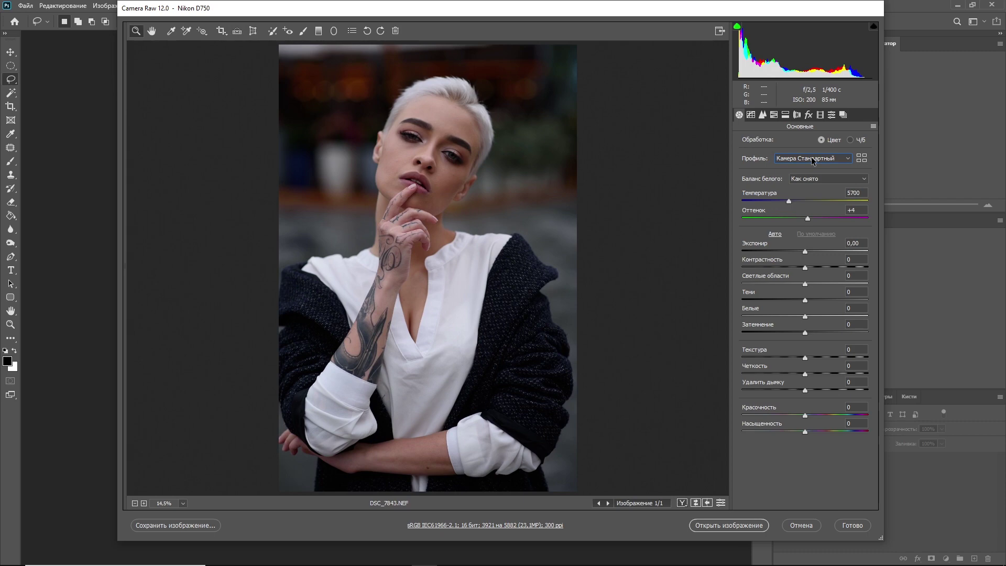
left_click(813, 160)
left_click(812, 160)
- Apply exposure +0.40, contrast −14, shadows +10, blacks +9, clarity, vibrance +11, temperature 5600, and open the image
key("ctrl+u")
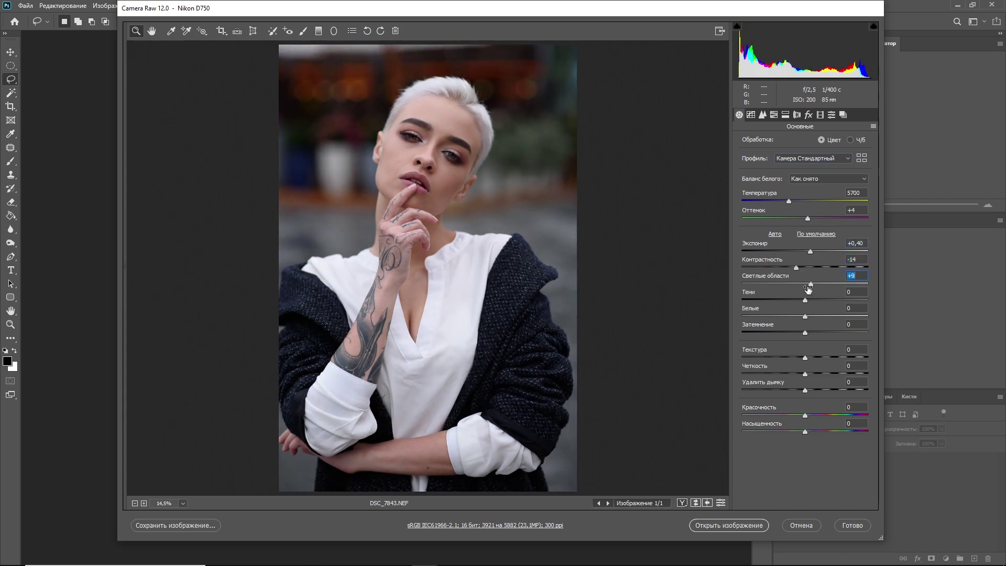
left_click_drag(804, 296, 811, 332)
left_click_drag(805, 374, 809, 373)
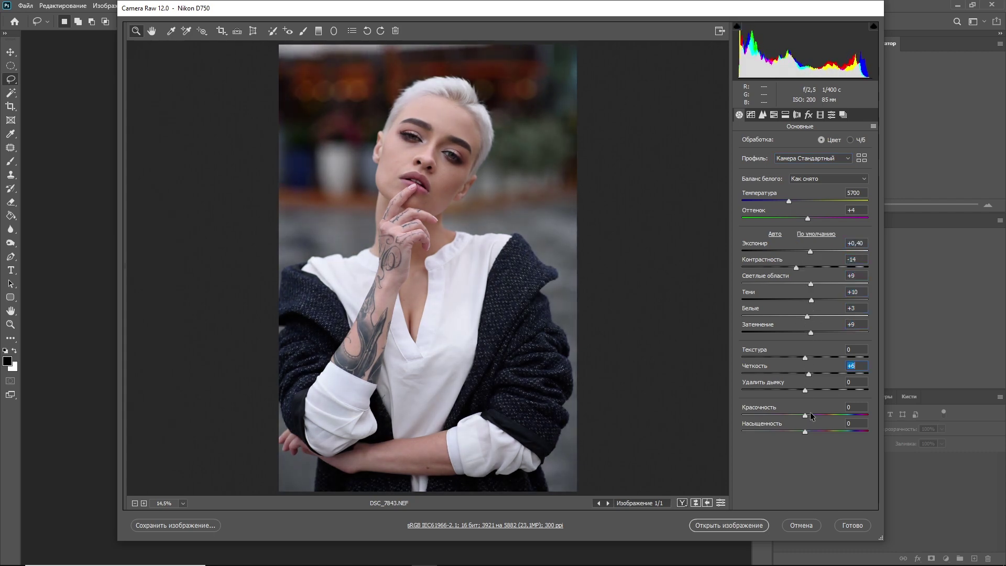
left_click_drag(805, 415, 810, 414)
key("Up")
key("Up")
key("Up")
left_click(789, 202)
left_click_drag(788, 202, 787, 202)
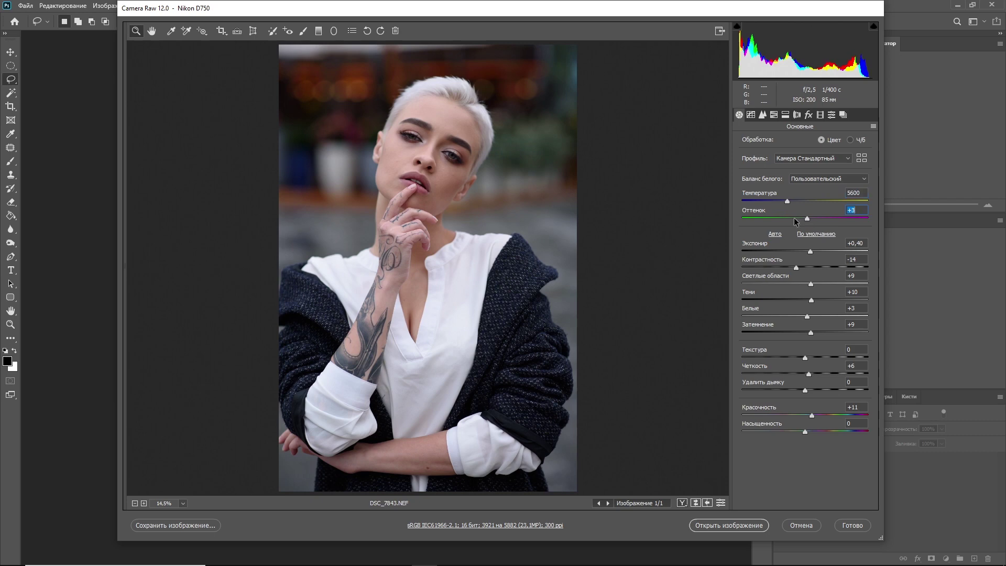
left_click(729, 524)
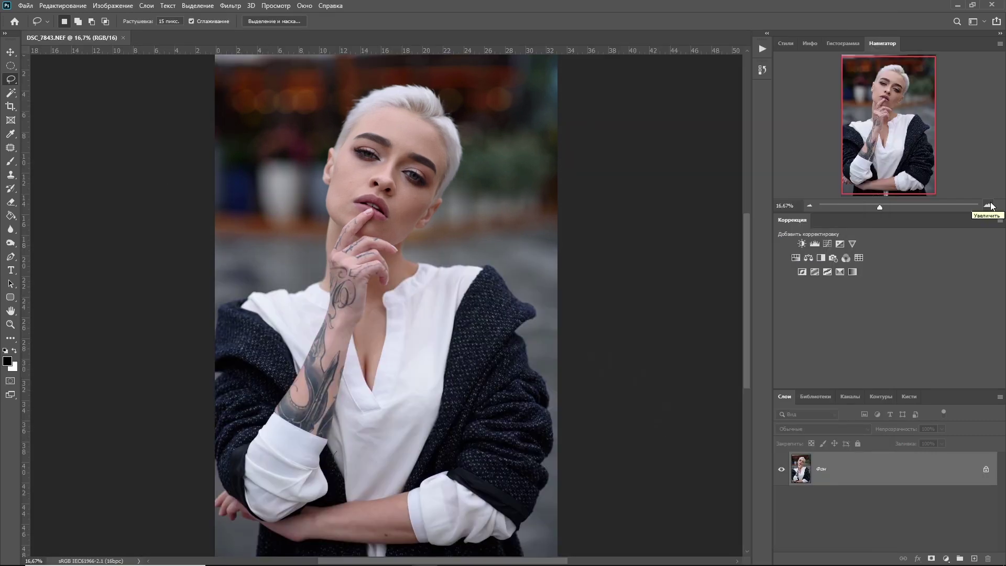
- Duplicate the Background layer
right_click(852, 474)
left_click(912, 365)
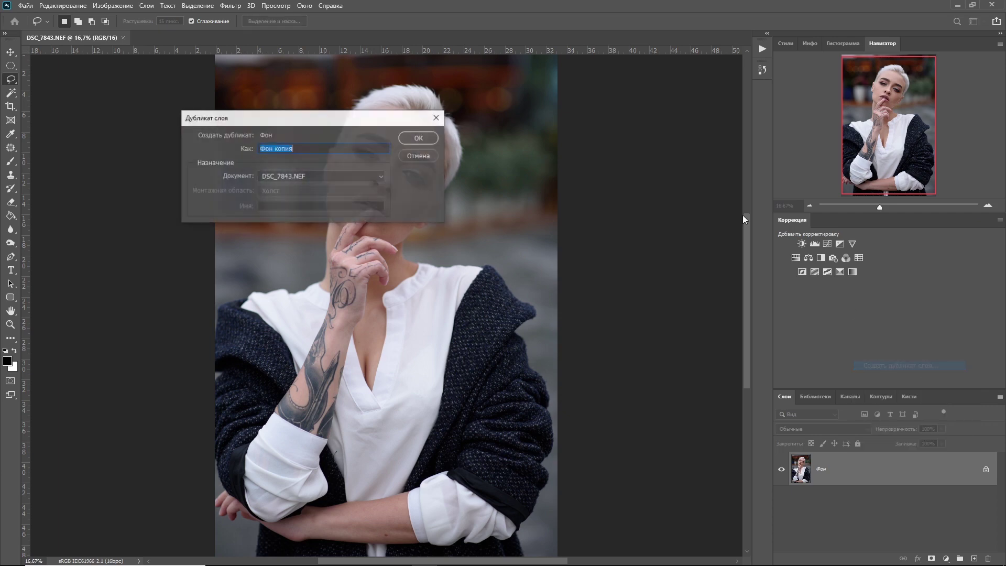
left_click(425, 136)
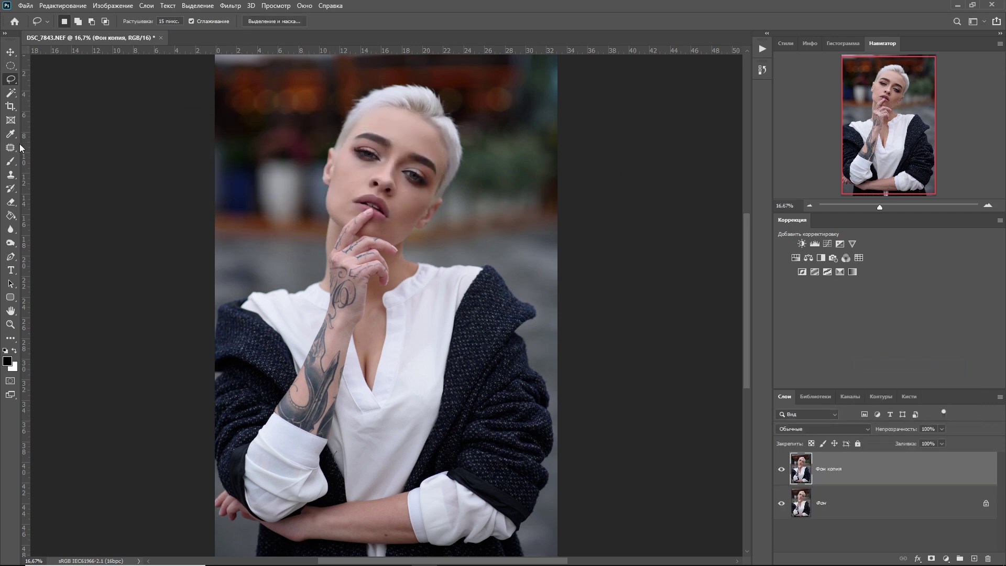
- Select the Patch tool and start renaming the background copy
left_click(16, 148)
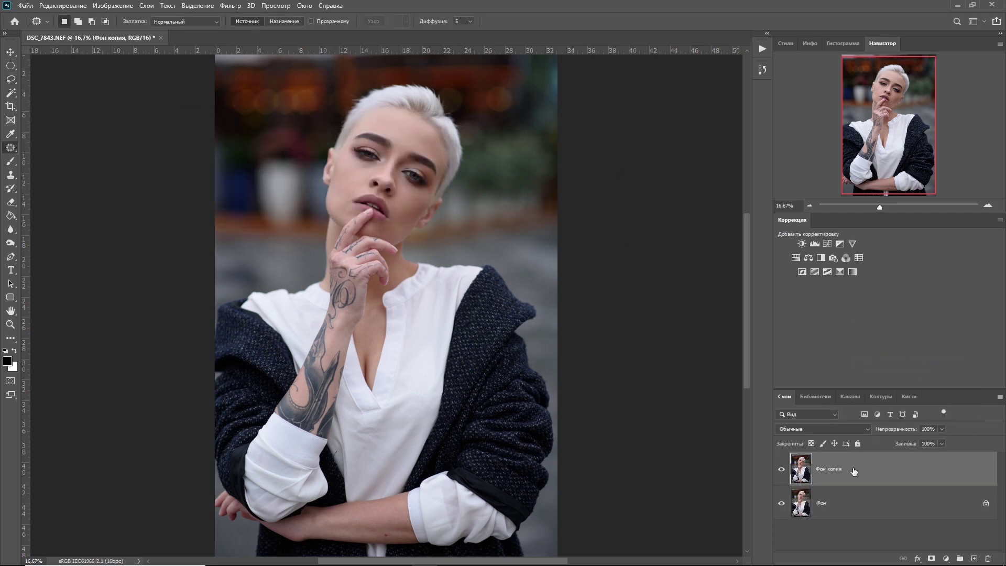
double_click(833, 468)
type("r")
key("BackSpace")
key("BackSpace")
key("BackSpace")
- Name the layer кожа, zoom in, and patch the cheek blemish below the eye
left_click(987, 205)
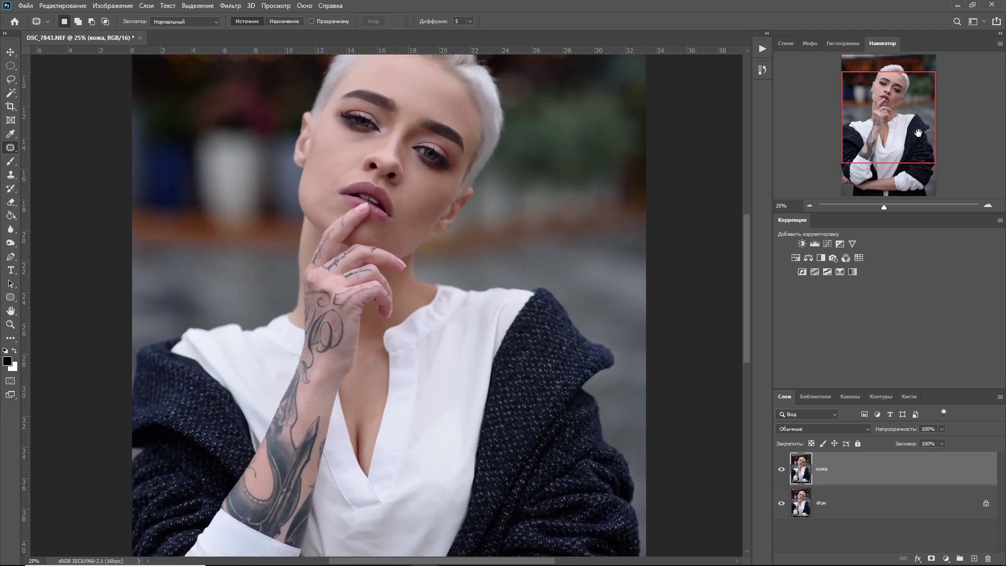
scroll(408, 137, "up", 1)
scroll(408, 137, "up", 2)
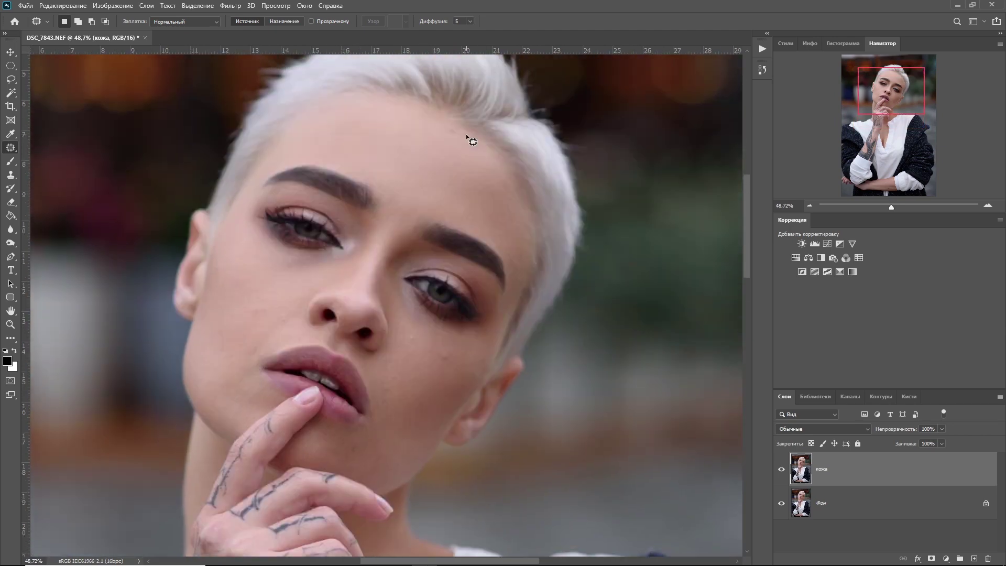
scroll(466, 136, "up", 2)
mouse_move(395, 325)
left_mouse_down()
mouse_move(395, 361)
mouse_move(369, 417)
left_mouse_up()
key("ctrl+d")
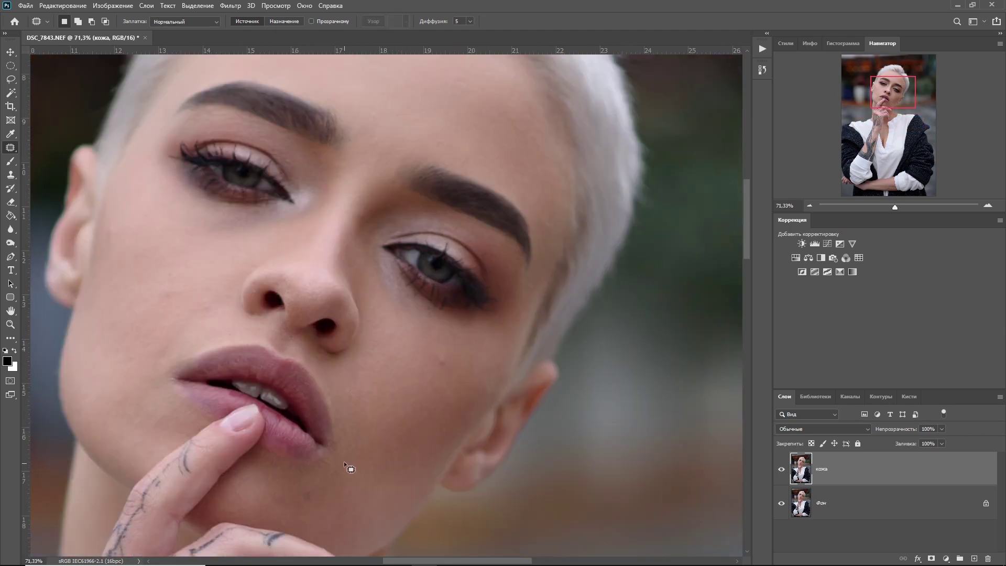
- Patch the blemish near the chin and other spots on the face
left_click_drag(346, 465, 343, 481)
scroll(465, 168, "up", 2)
scroll(378, 300, "down", 5)
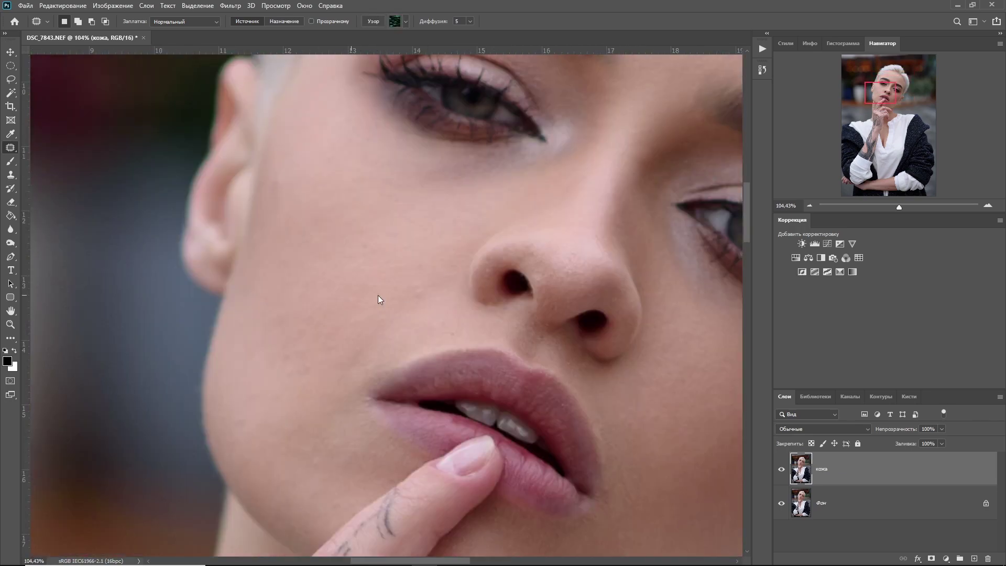
left_click_drag(282, 322, 292, 382)
scroll(299, 365, "down", 2)
scroll(283, 362, "down", 2)
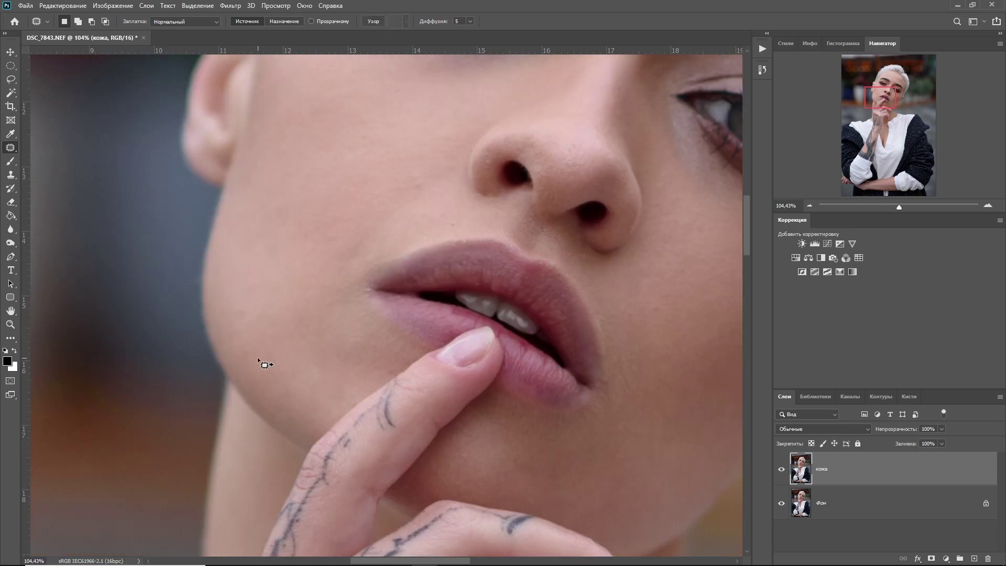
scroll(265, 364, "up", 1)
scroll(420, 269, "down", 10)
left_click_drag(465, 357, 475, 416)
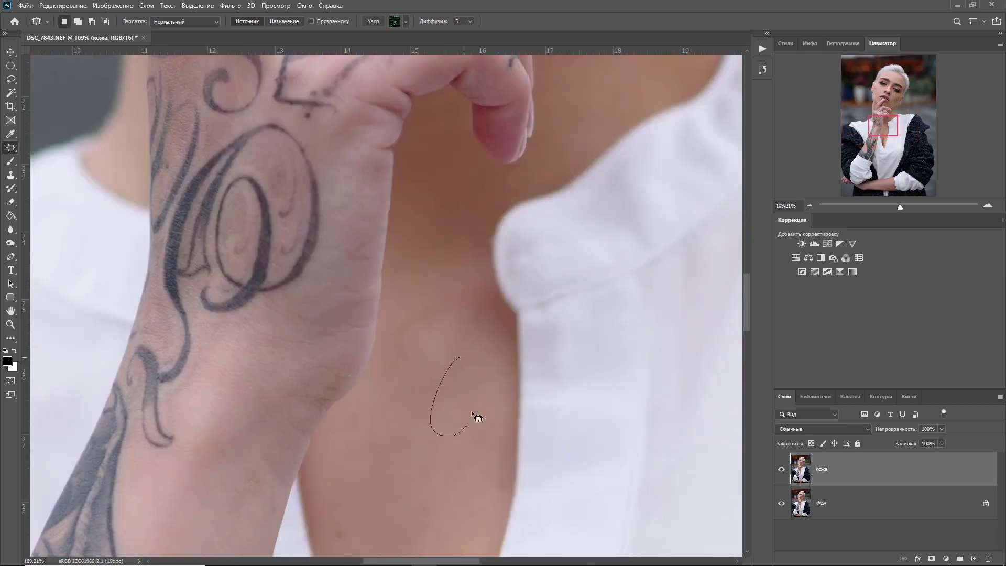
scroll(353, 348, "down", 3)
- Patch the spot on the neck and the blemish under the eye
left_click_drag(353, 348, 433, 142)
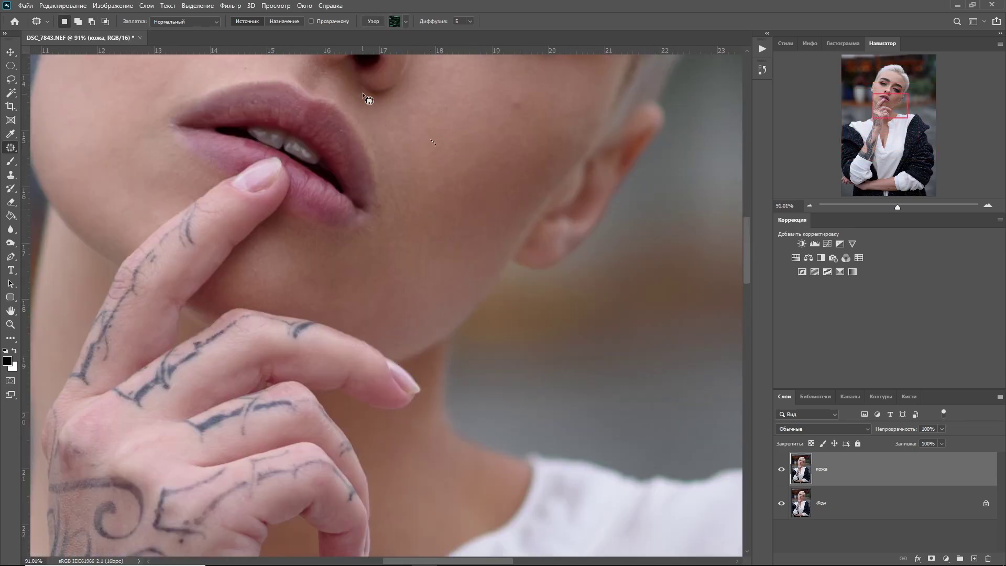
scroll(353, 258, "down", 5)
scroll(359, 112, "up", 3)
scroll(386, 229, "down", 1)
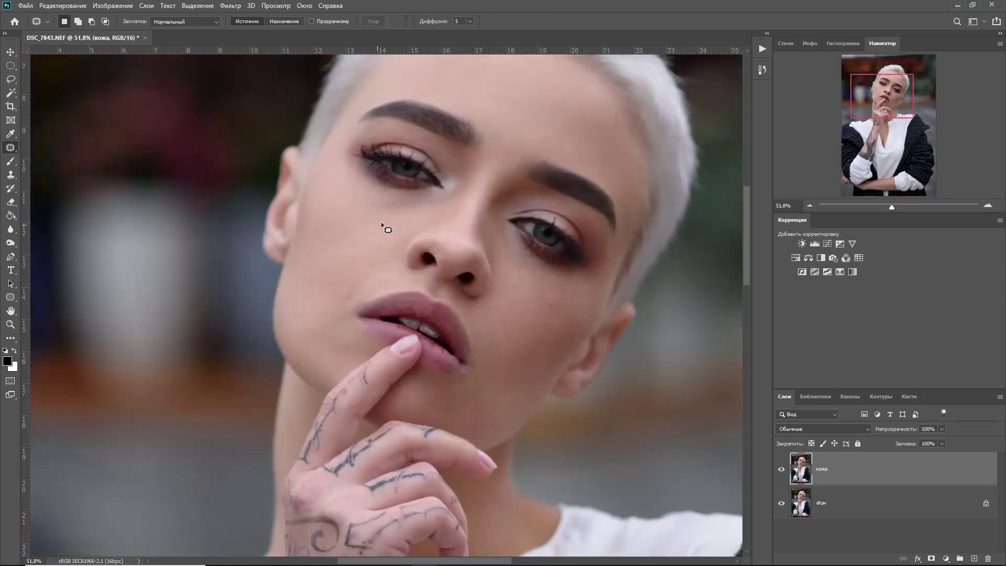
scroll(386, 229, "up", 2)
mouse_move(330, 218)
left_mouse_down()
mouse_move(386, 235)
mouse_move(377, 220)
left_mouse_up()
scroll(393, 223, "down", 1)
key("ctrl+d")
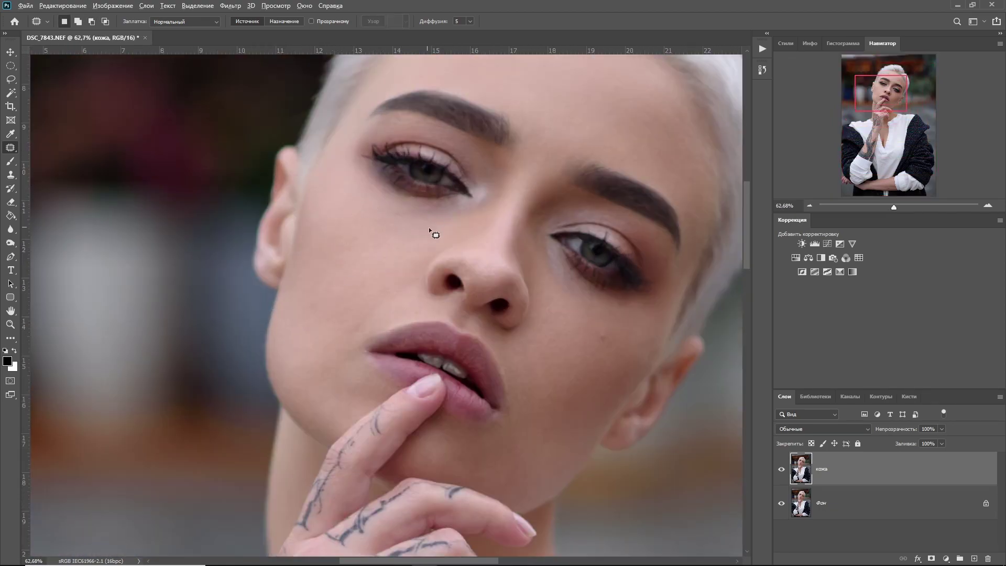
scroll(429, 229, "down", 2)
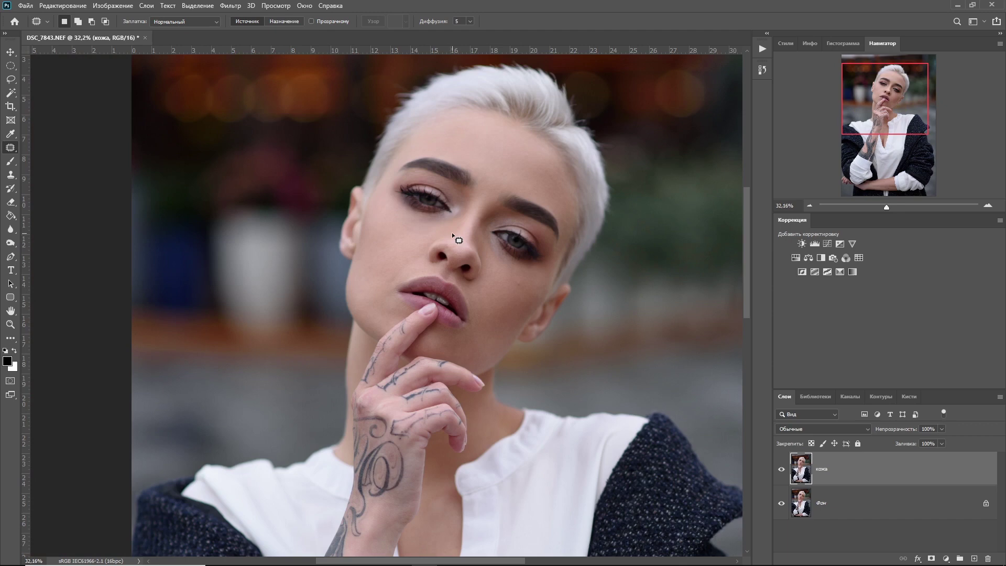
scroll(452, 231, "down", 2)
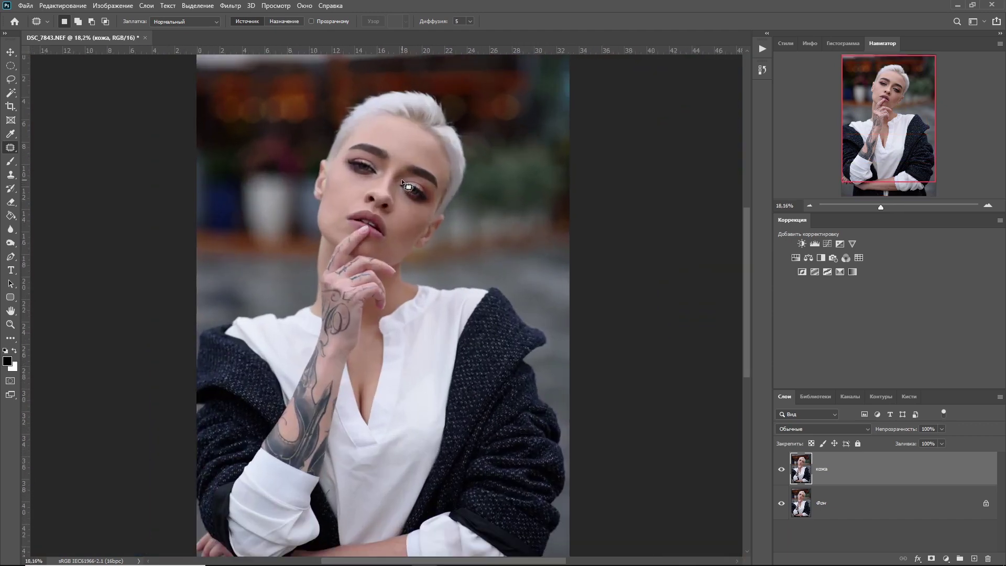
scroll(401, 182, "down", 1)
- Duplicate the кожа layer as Тон
right_click(825, 464)
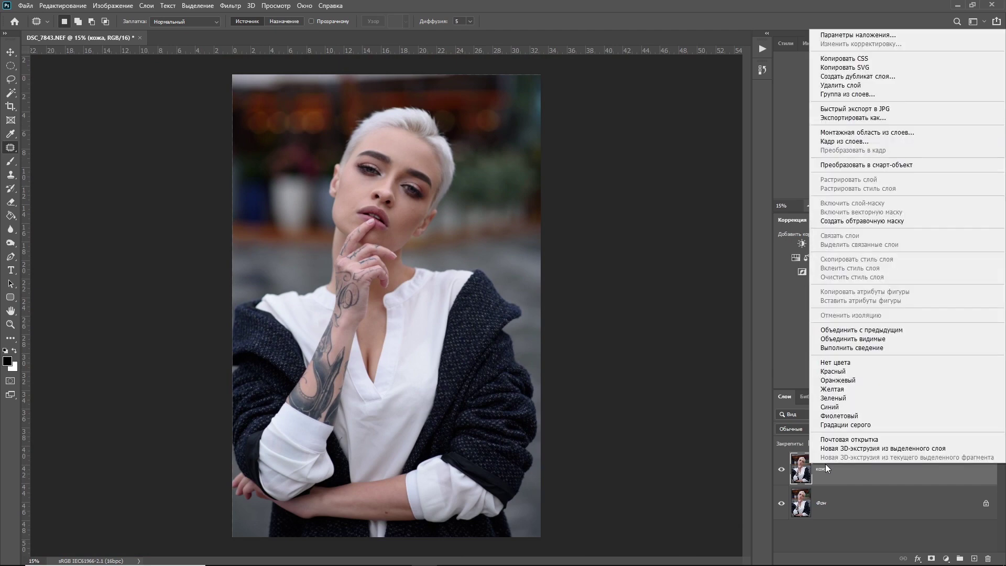
left_click(816, 471)
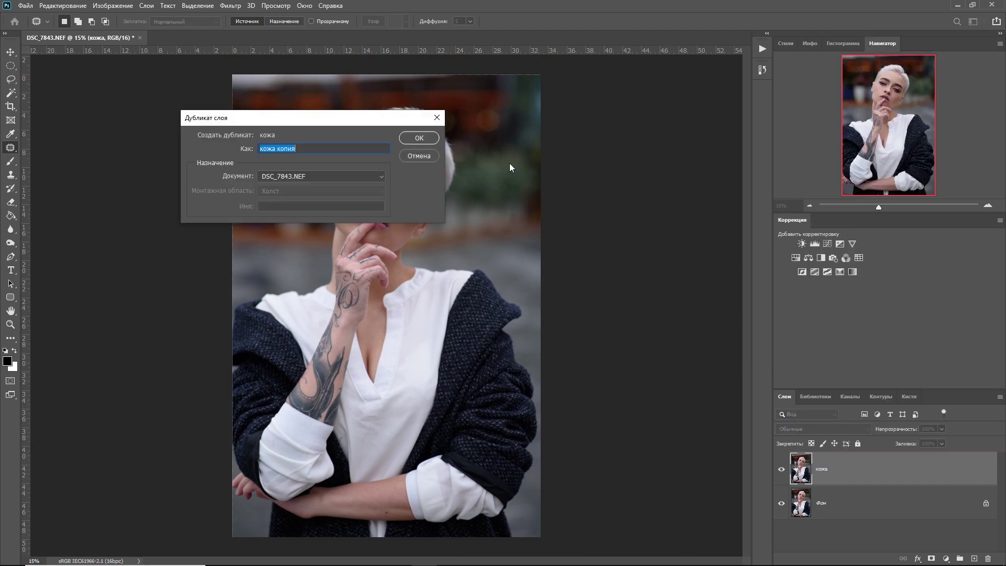
type("Тоне")
key("Return")
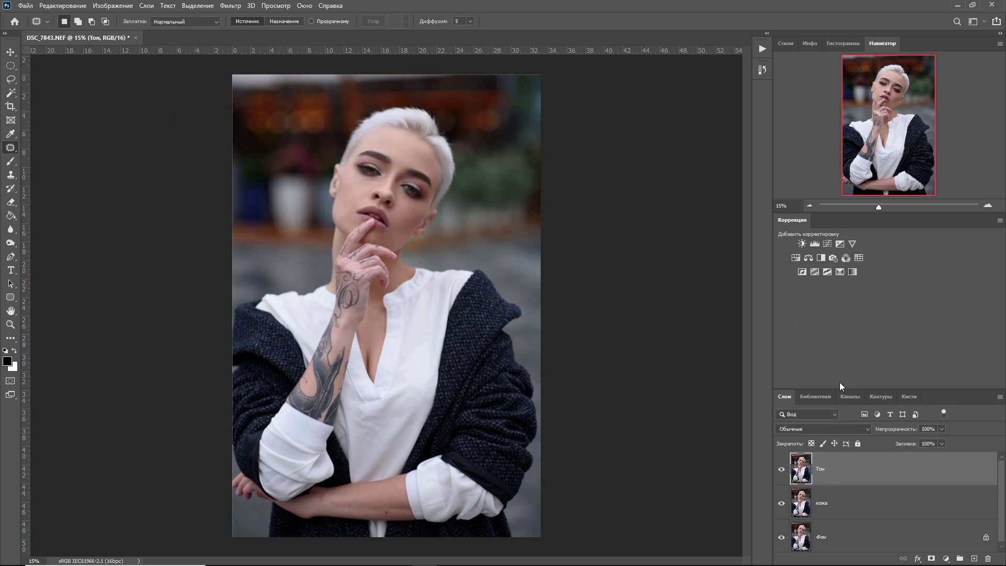
- Duplicate the Тон layer as Текстура
right_click(845, 478)
left_click(872, 84)
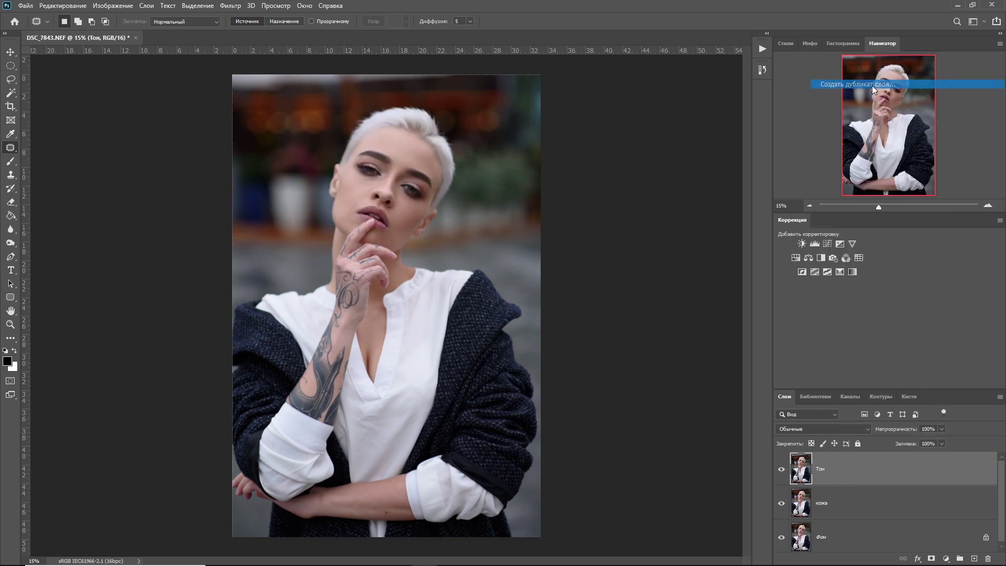
type("Тек")
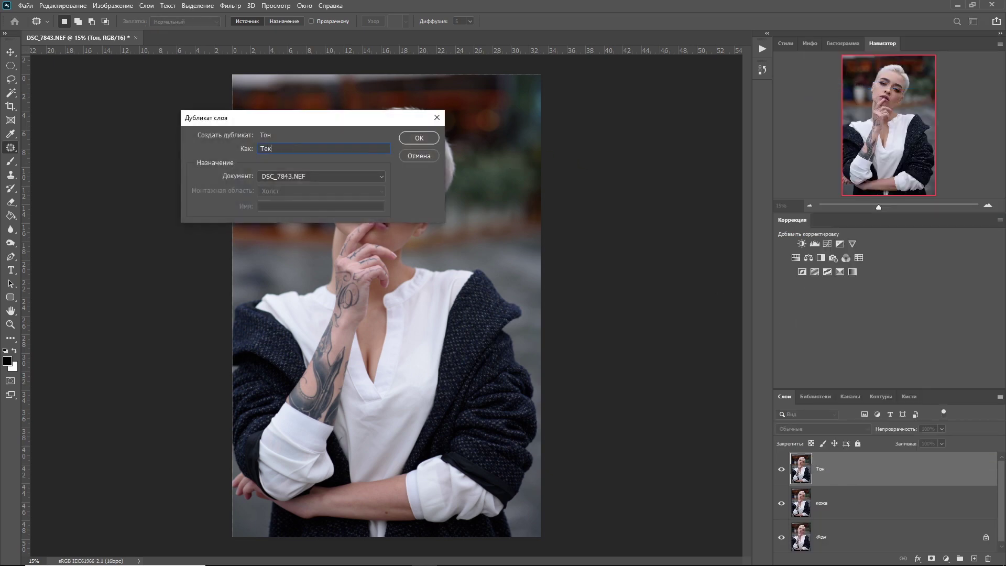
type("стура")
left_click(419, 138)
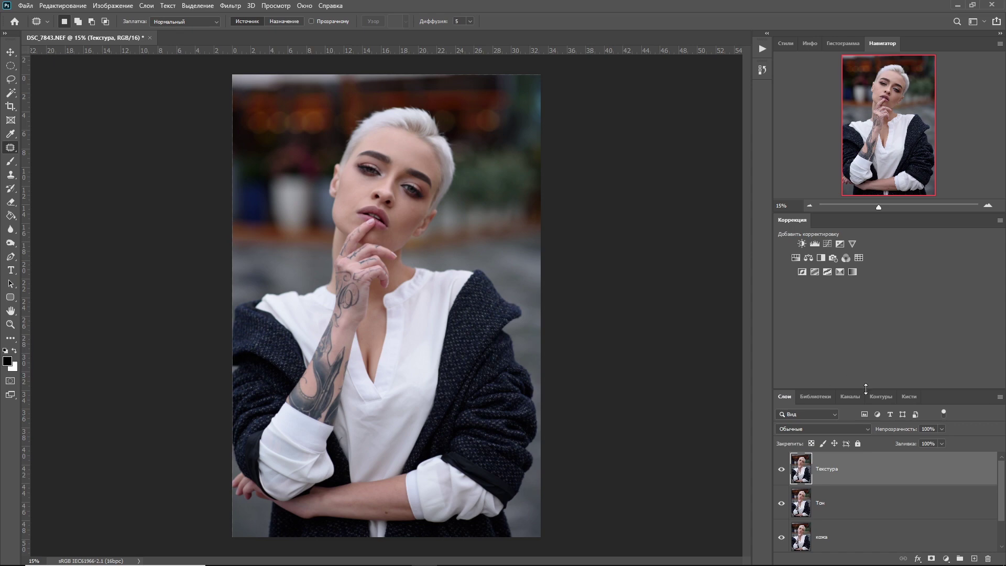
- Enlarge the Layers panel, hide Текстура, and select Тон
left_click_drag(865, 388, 865, 308)
left_click(831, 426)
left_click(781, 389)
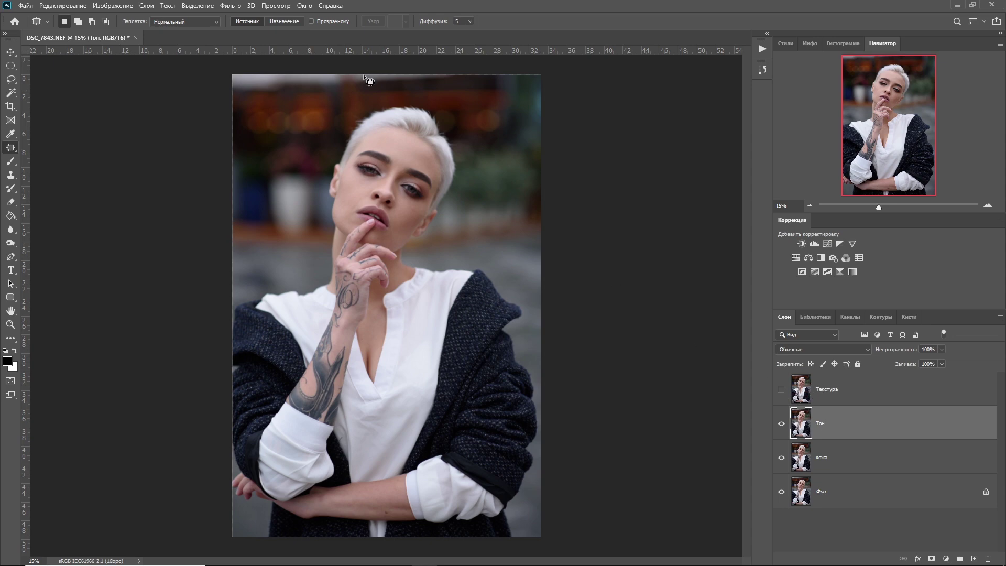
- Apply a 7.8-pixel Gaussian Blur to Тон, then show and select Текстура
left_click(239, 5)
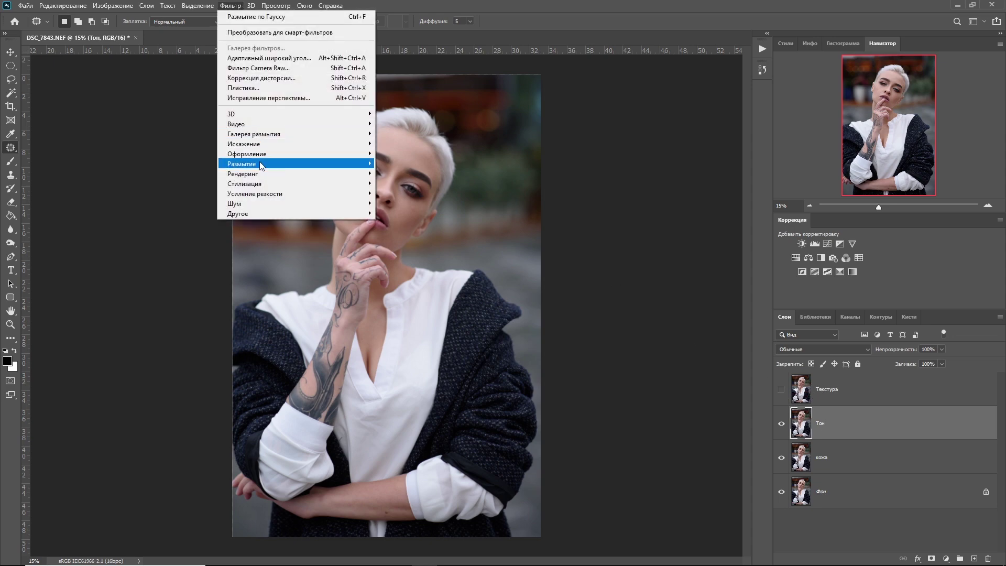
mouse_move(242, 163)
left_click(452, 227)
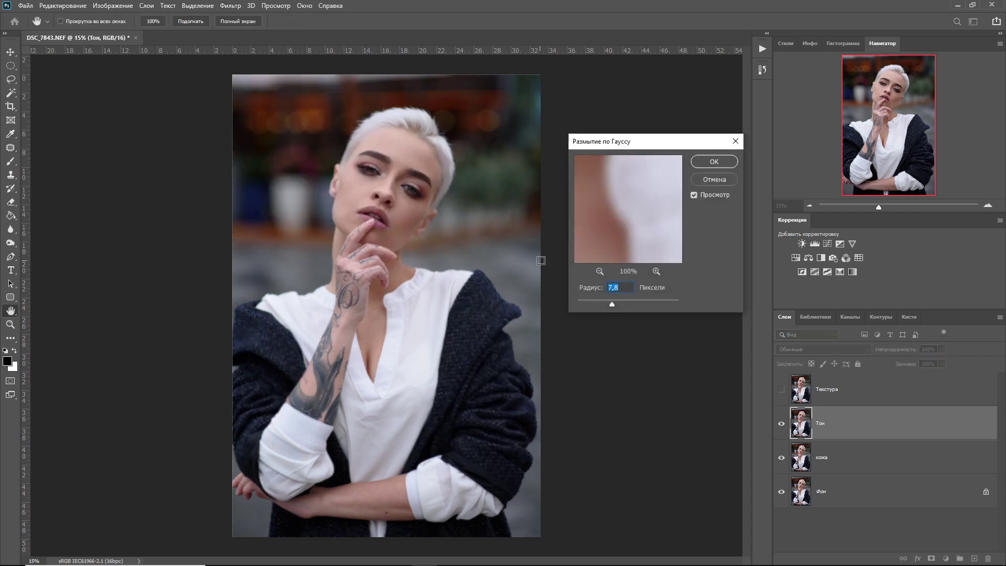
key("ctrl+minus")
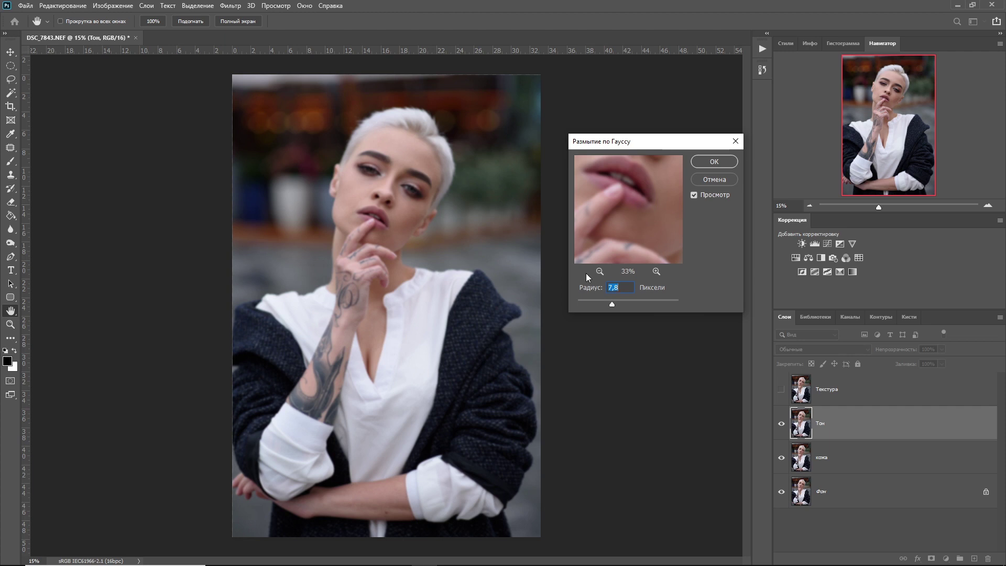
left_click_drag(654, 176, 645, 229)
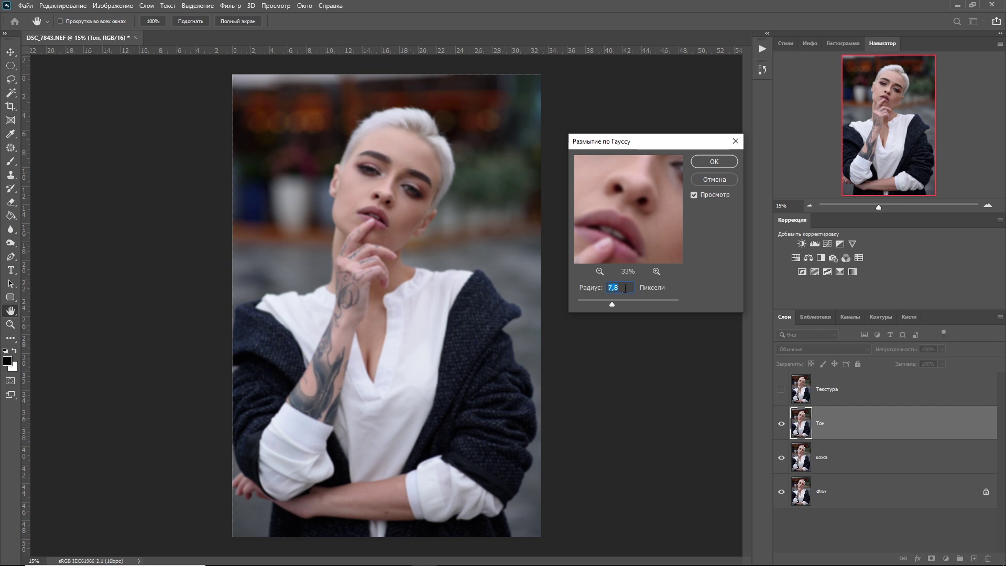
left_click(706, 163)
left_click(781, 390)
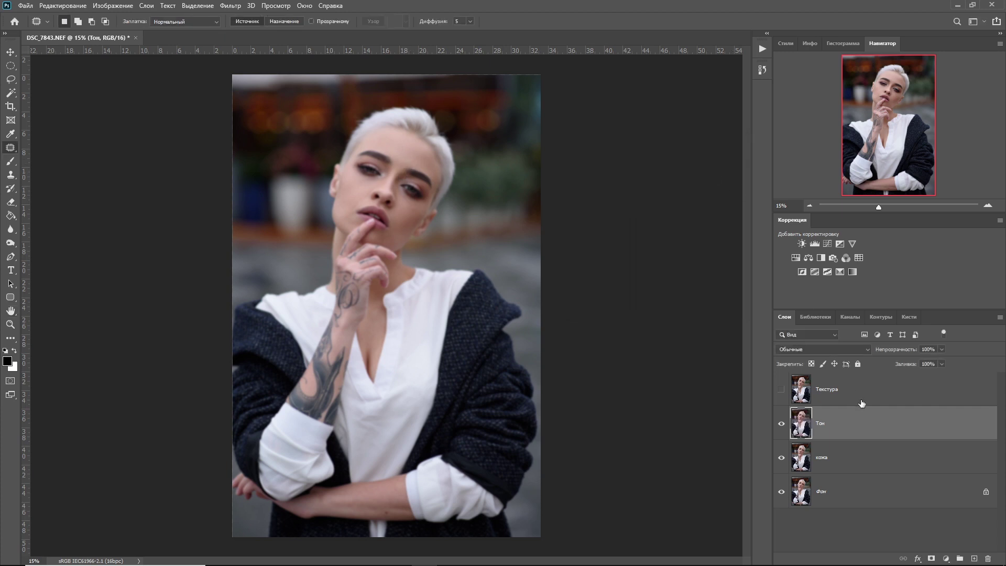
left_click(844, 392)
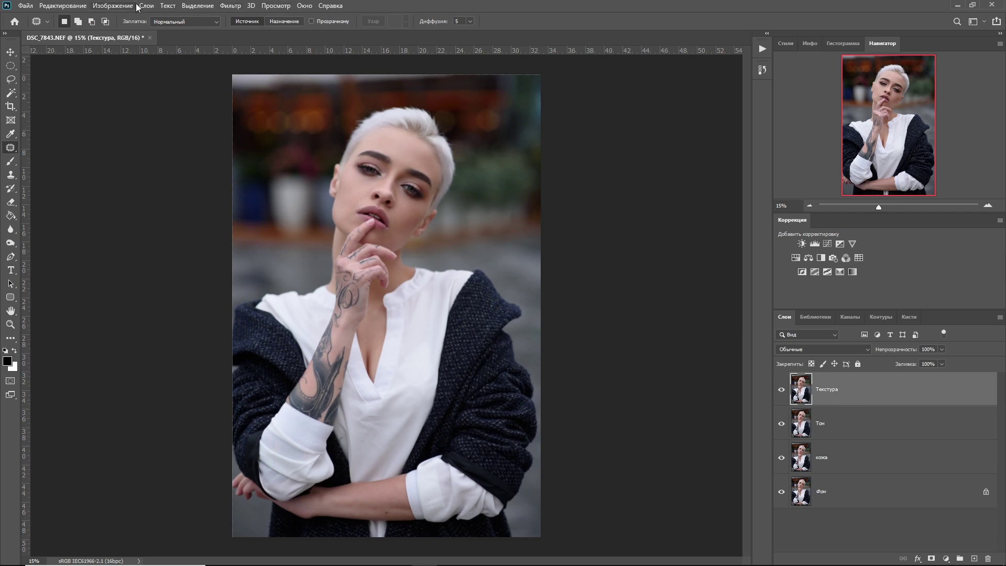
- Apply Image onto Текстура from Тон using Subtract, scale 2, offset 128
left_click(113, 5)
left_click(163, 158)
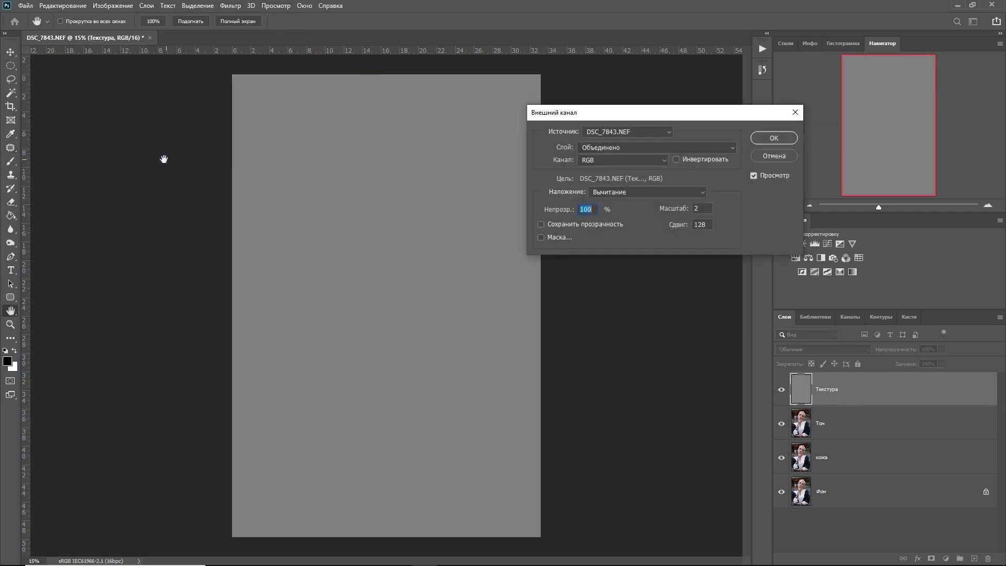
left_click(622, 149)
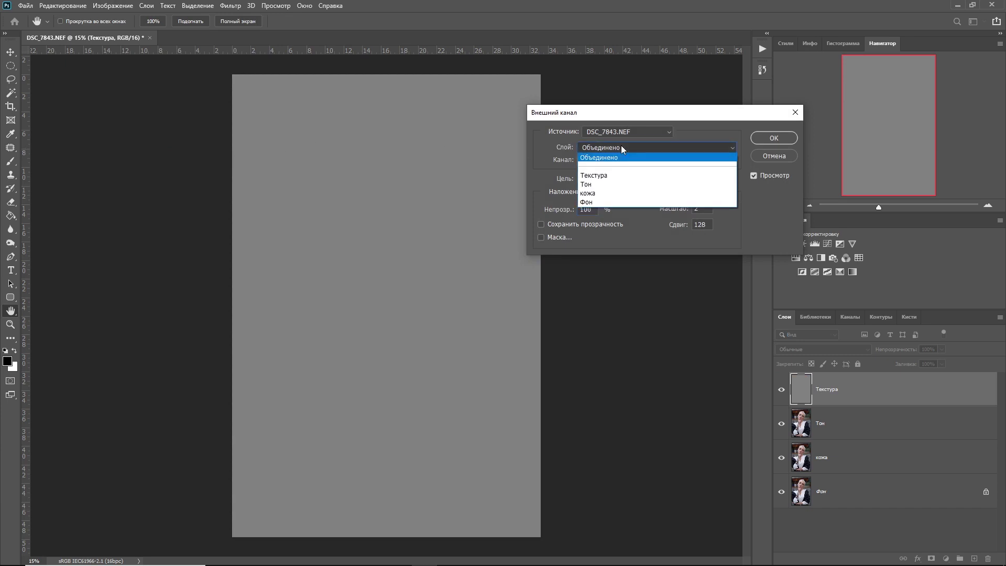
left_click(603, 185)
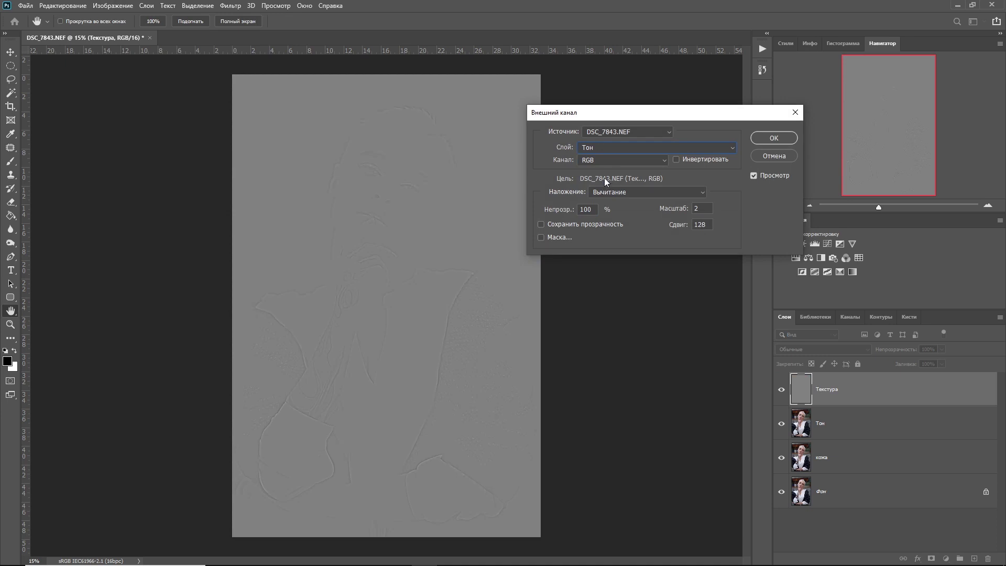
left_click(649, 192)
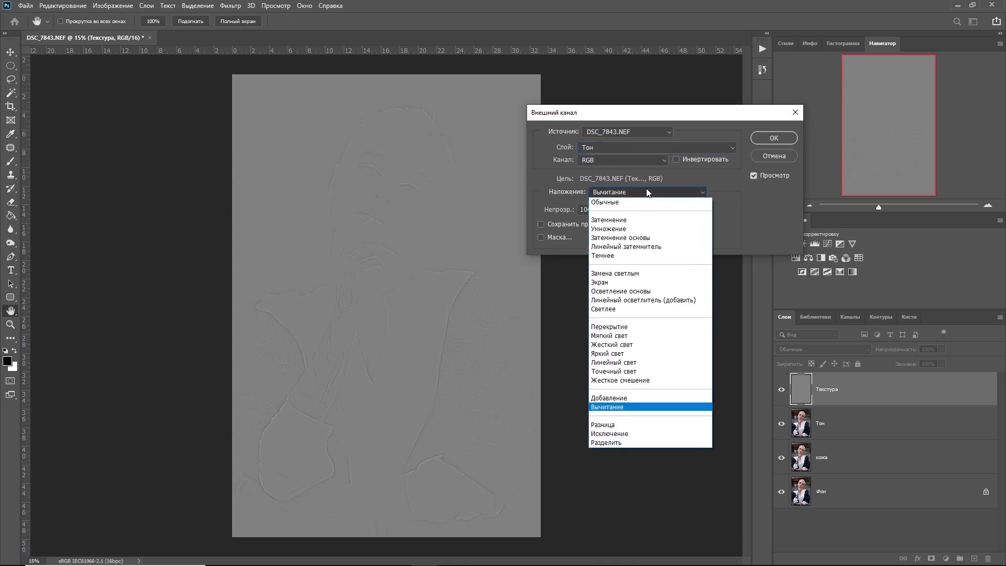
left_click(648, 192)
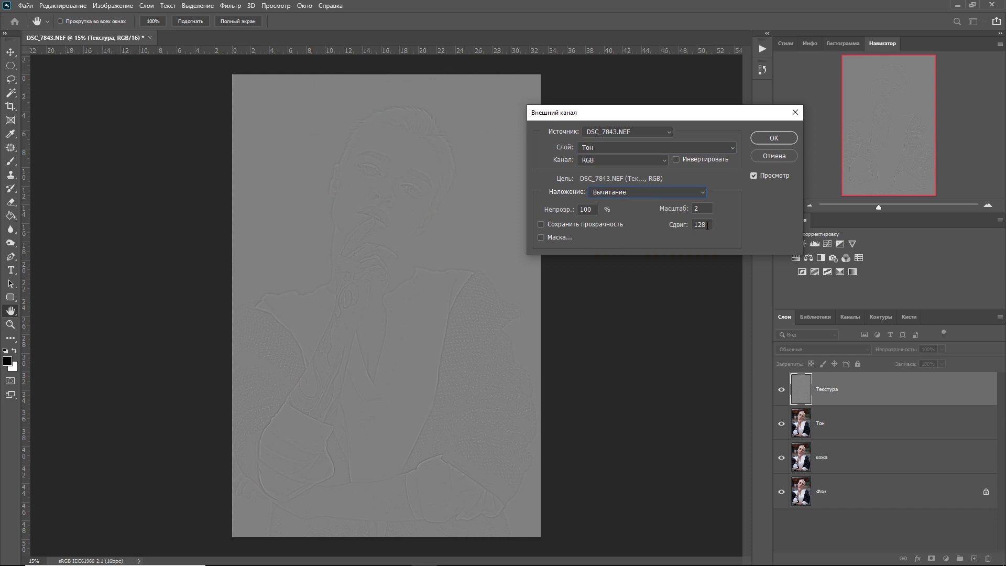
left_click(774, 138)
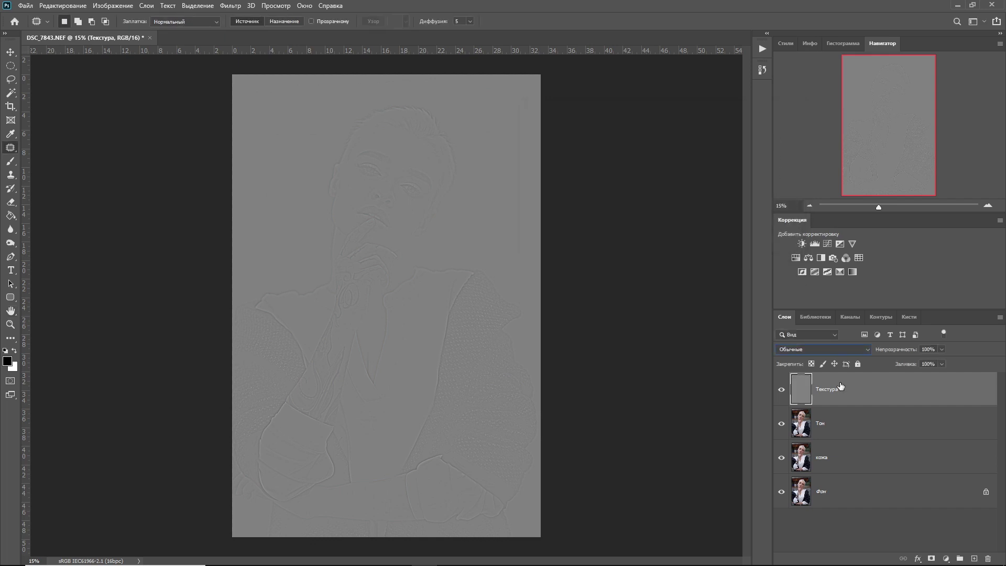
- Set Текстура's blend mode to Линейный свет and make Тон active
left_click(836, 349)
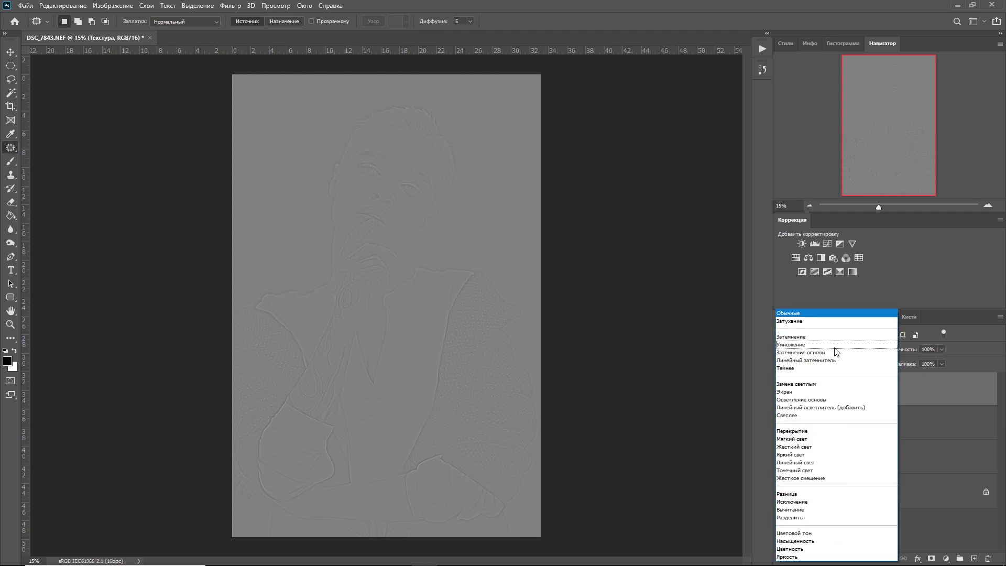
left_click(802, 462)
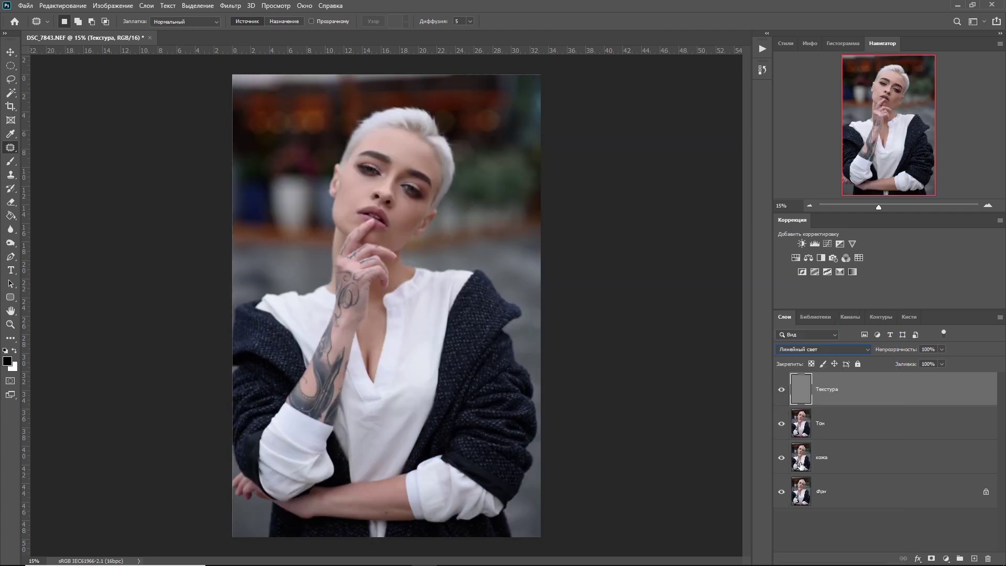
key("ctrl+plus")
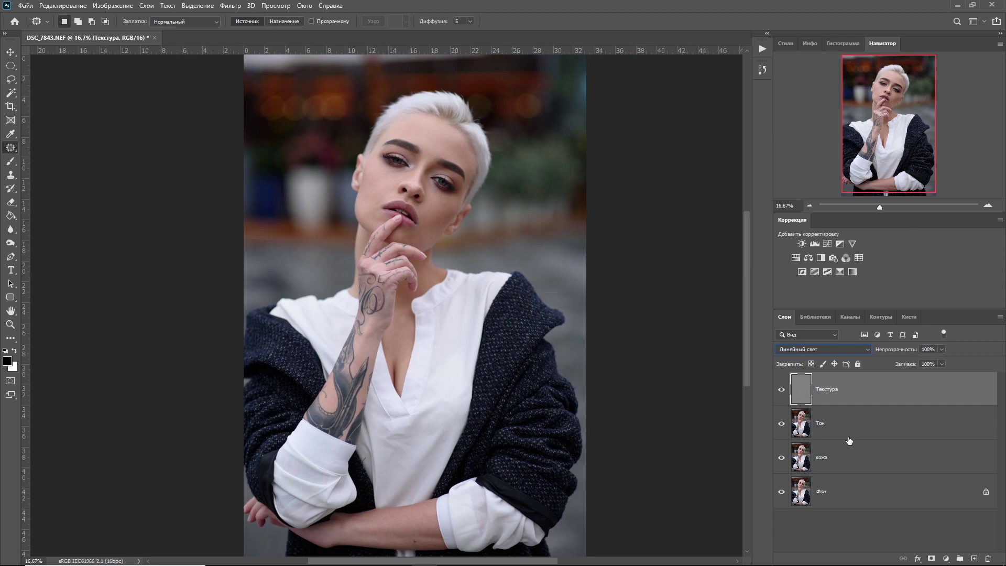
left_click(869, 424)
left_click(859, 392)
left_click(849, 428)
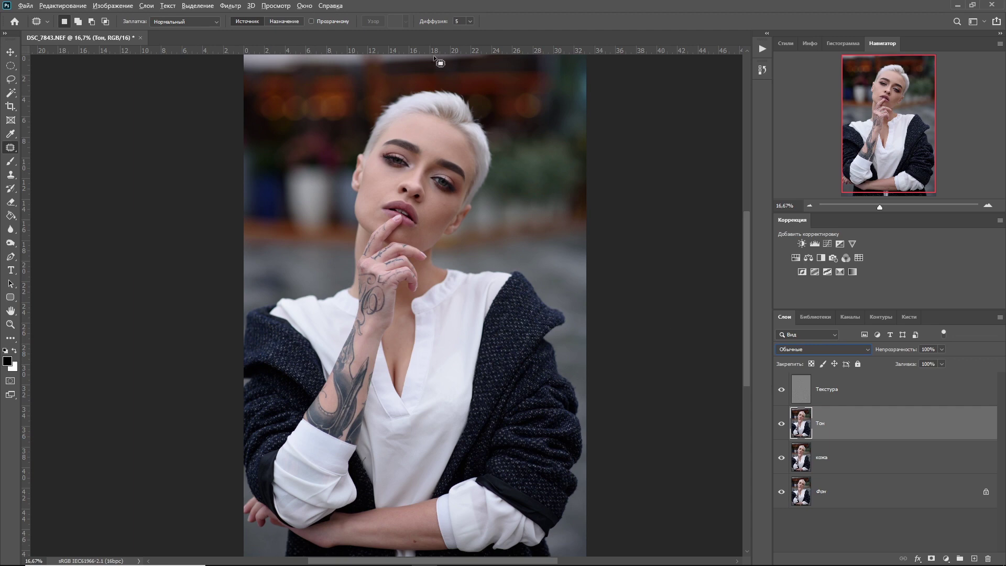
- Zoom to the face at 50% and set a 117-pixel, low-opacity Clone Stamp
key("ctrl+plus")
key("ctrl+plus")
key("ctrl+plus")
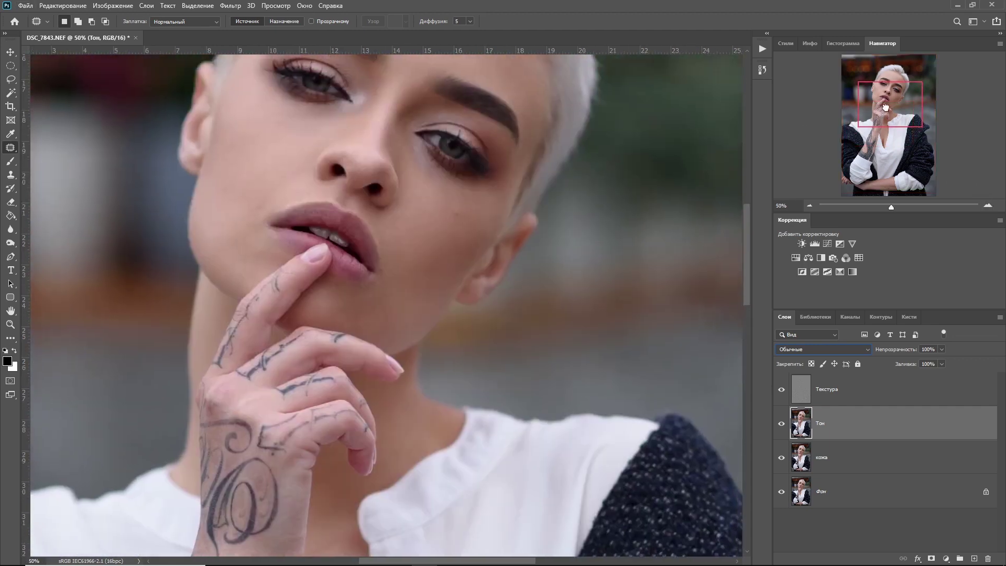
left_click_drag(886, 126, 883, 95)
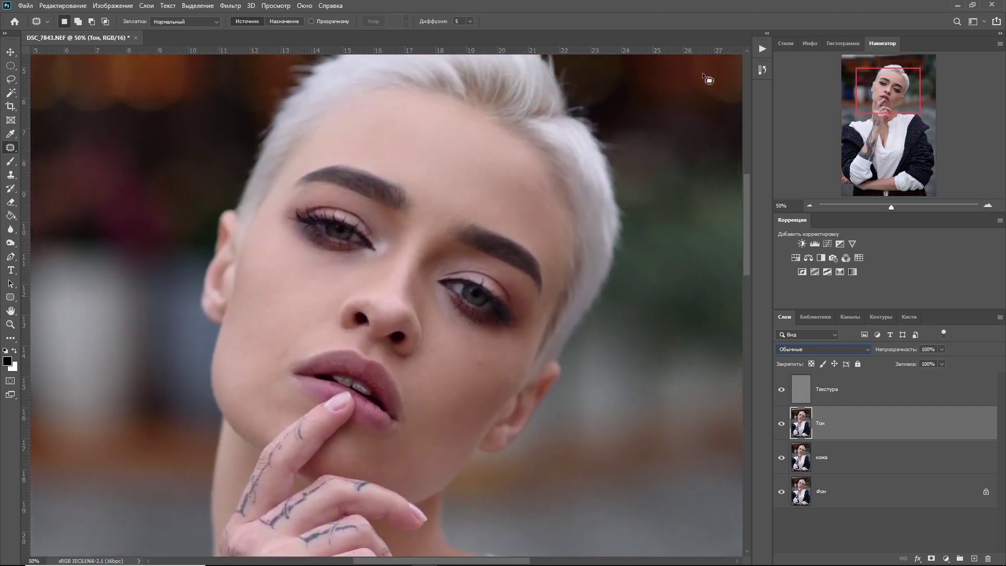
left_click(11, 174)
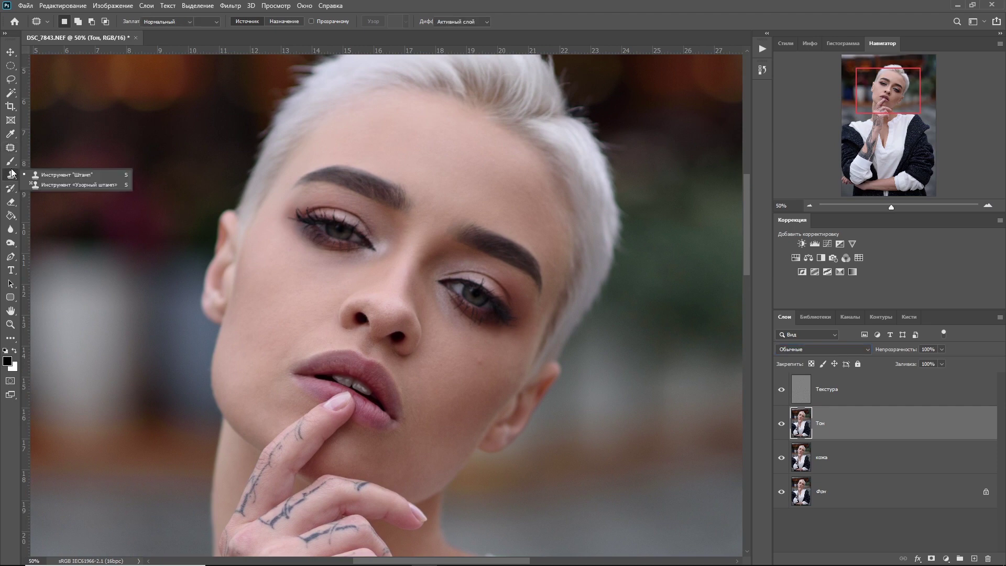
right_click(446, 128)
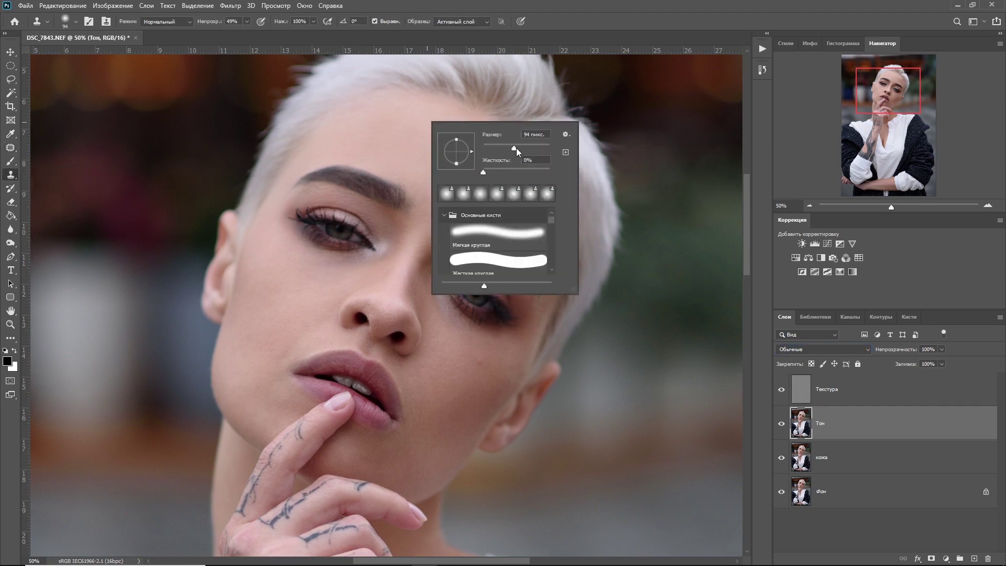
left_click_drag(515, 150, 519, 151)
left_click(246, 21)
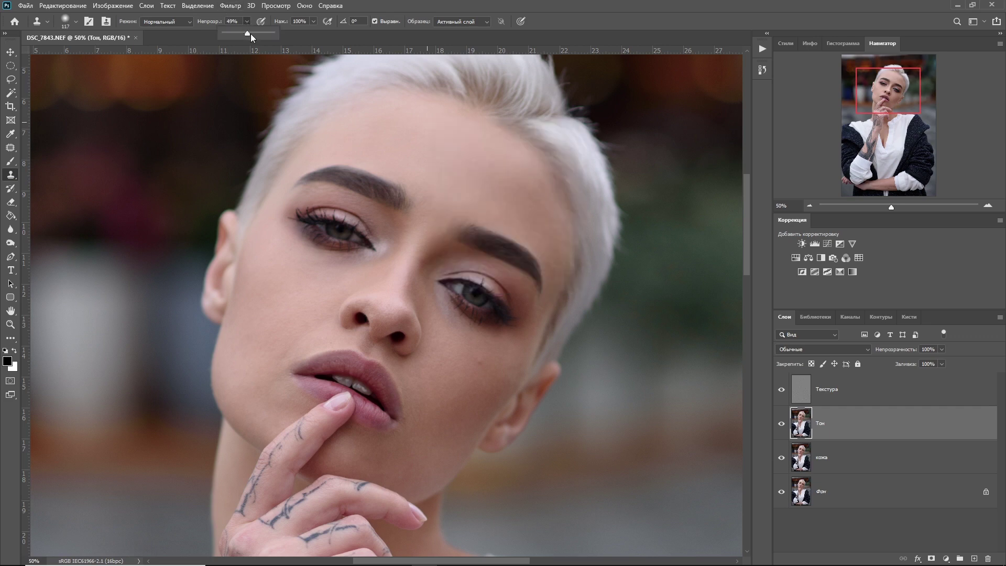
- Enlarge the Clone Stamp to 183 pixels and sample clean cheek skin
right_click(446, 168)
left_click_drag(538, 195, 545, 195)
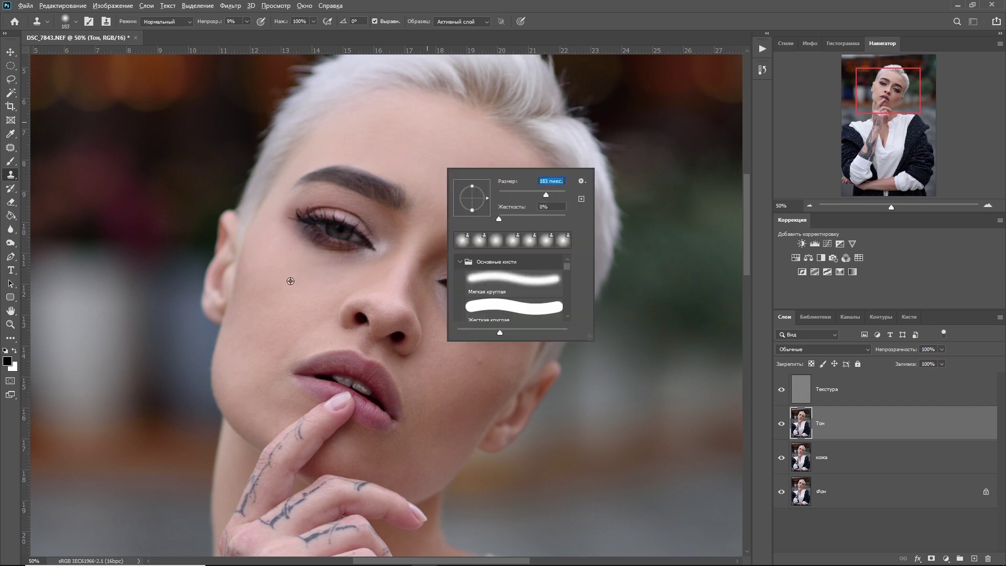
left_click(291, 281, "alt")
- Switch to the Mixer Brush (16% wet, 8% load, 21% mix), then the Lasso
left_click(10, 162)
right_click(11, 162)
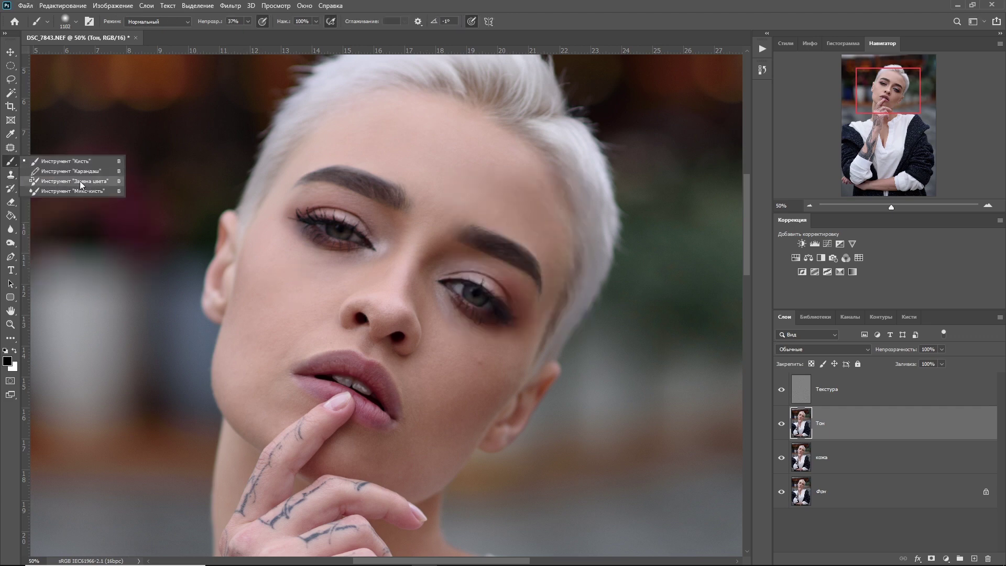
left_click(58, 191)
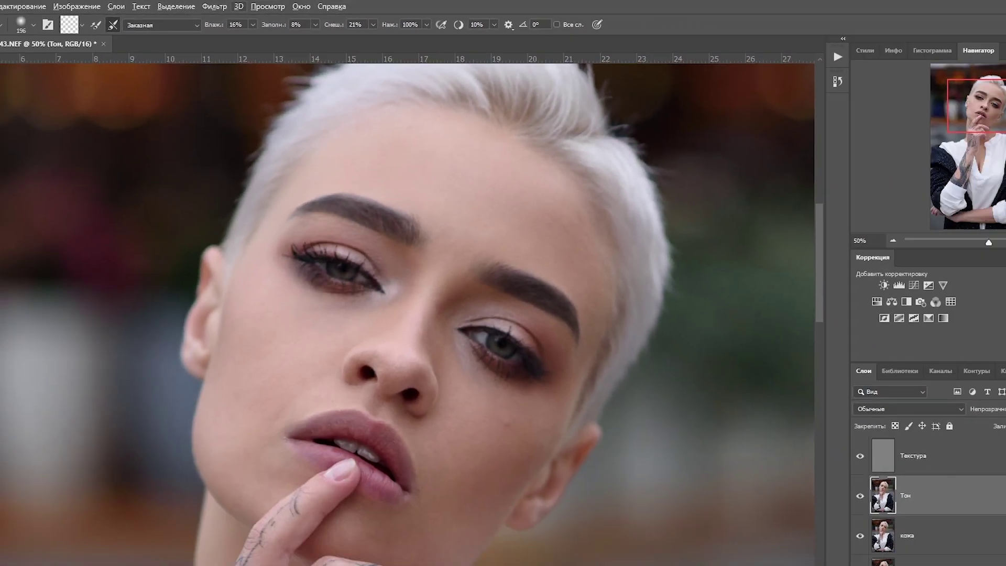
key("l")
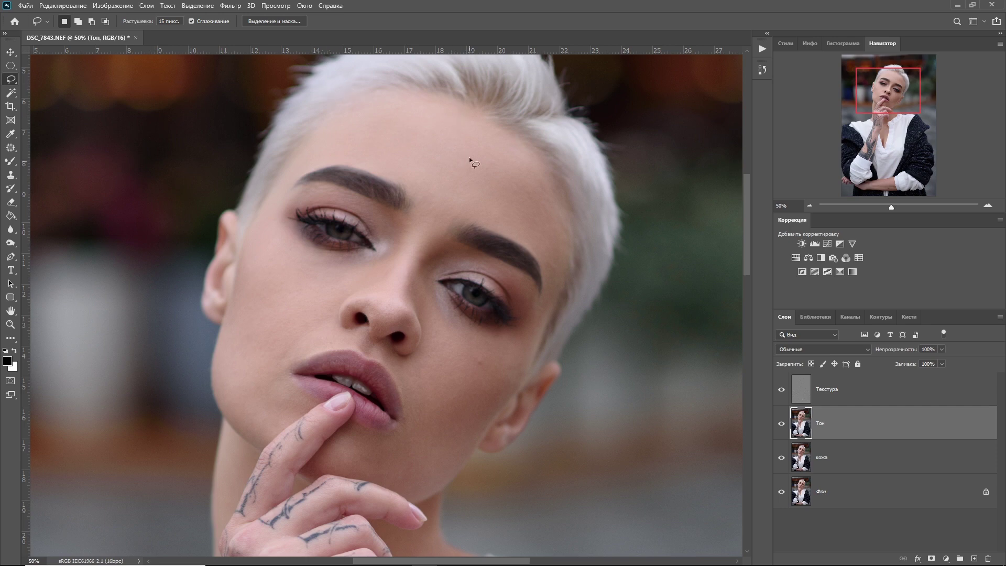
- Lasso the forehead on Тон and soften it with an 8,2-pixel Gaussian Blur
left_click_drag(440, 136, 516, 171)
left_click(780, 388)
left_click(230, 6)
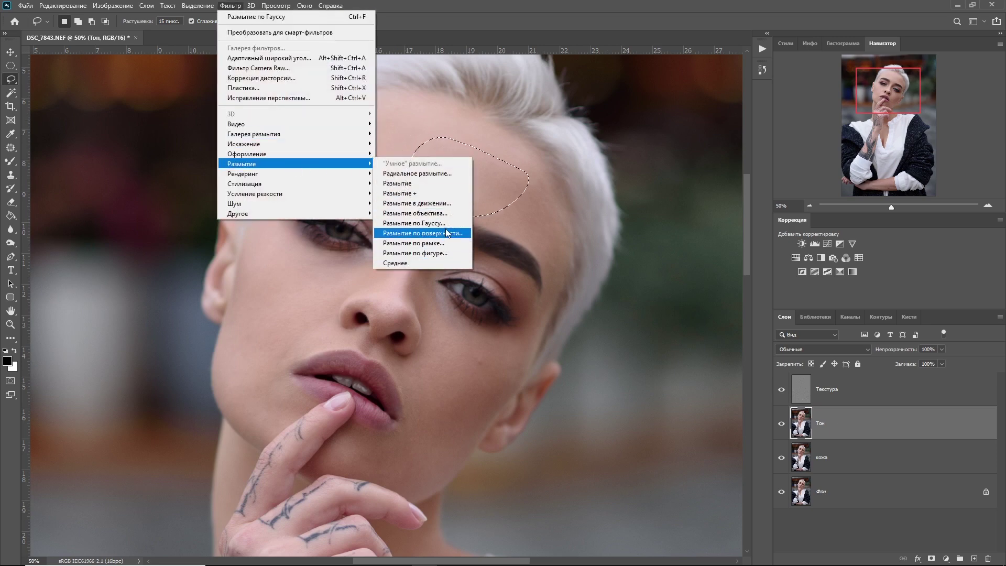
left_click(445, 223)
left_click_drag(612, 304, 612, 304)
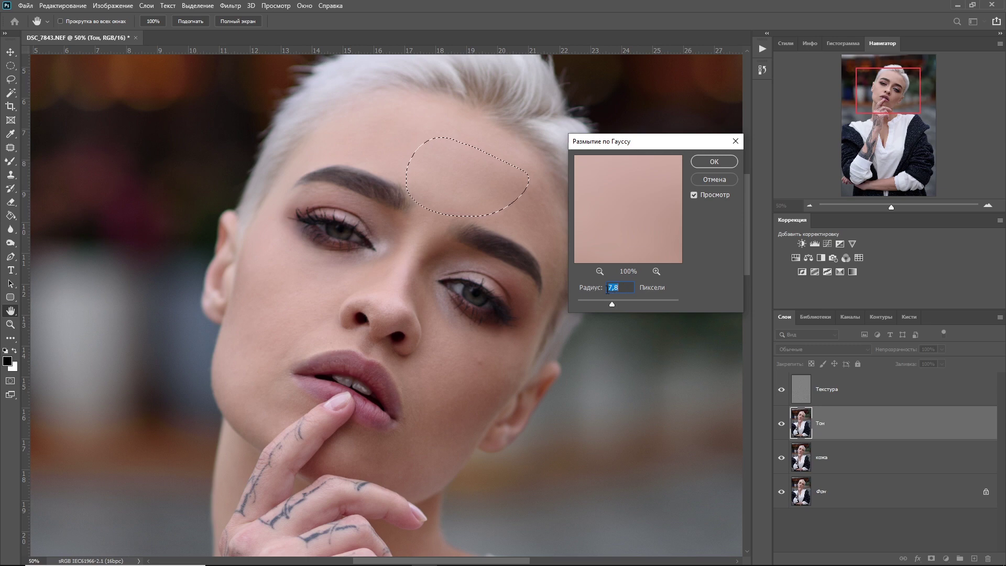
left_click(723, 162)
- Lasso a patch of the cheek
key("l")
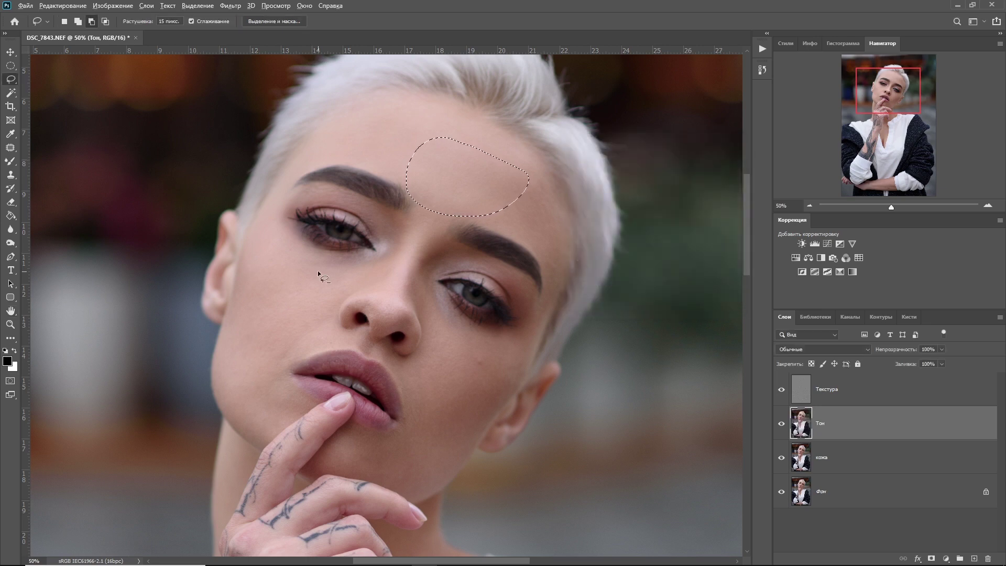
scroll(307, 256, "up", 2)
left_click_drag(288, 245, 333, 311)
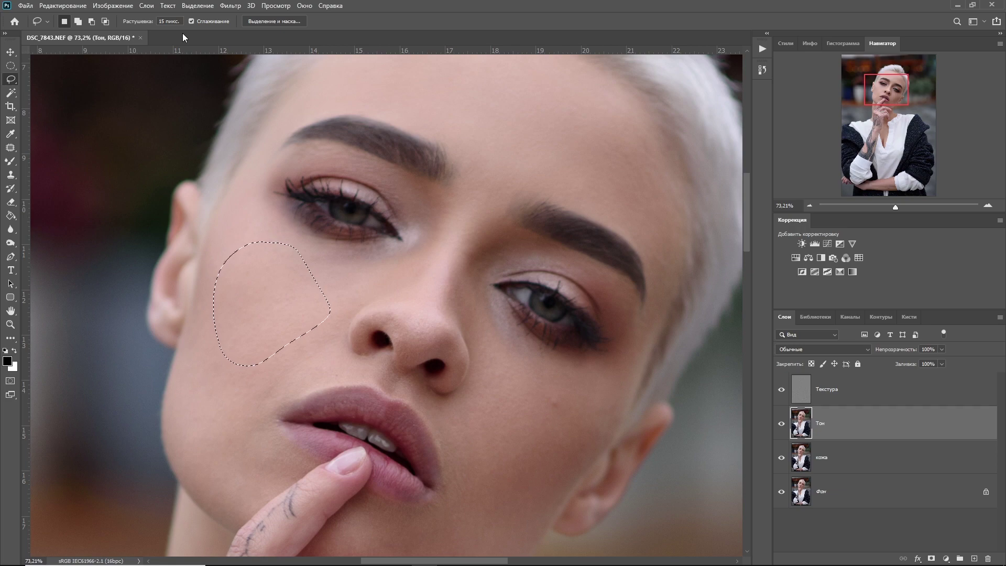
- Lasso further skin areas including the arm and apply a 9,0-pixel Gaussian Blur
scroll(212, 314, "down", 2)
left_click_drag(239, 256, 212, 361)
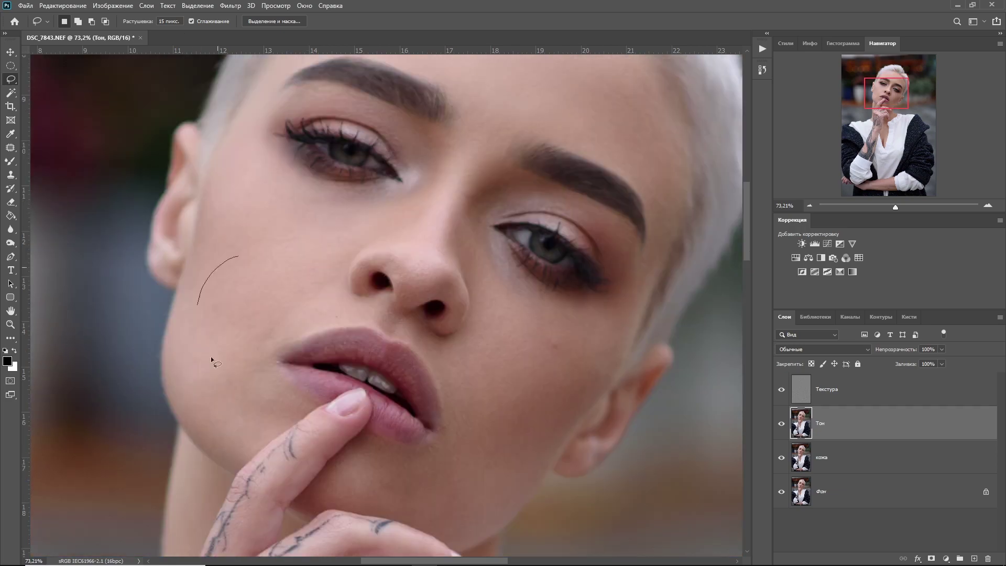
scroll(471, 314, "up", 2)
scroll(498, 157, "down", 3)
left_click_drag(484, 374, 526, 413)
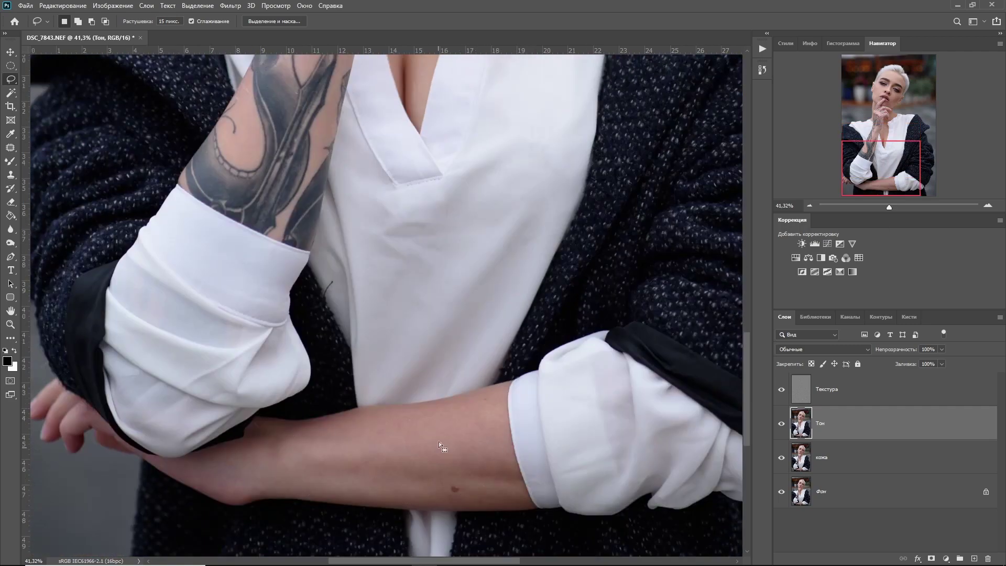
left_click(230, 5)
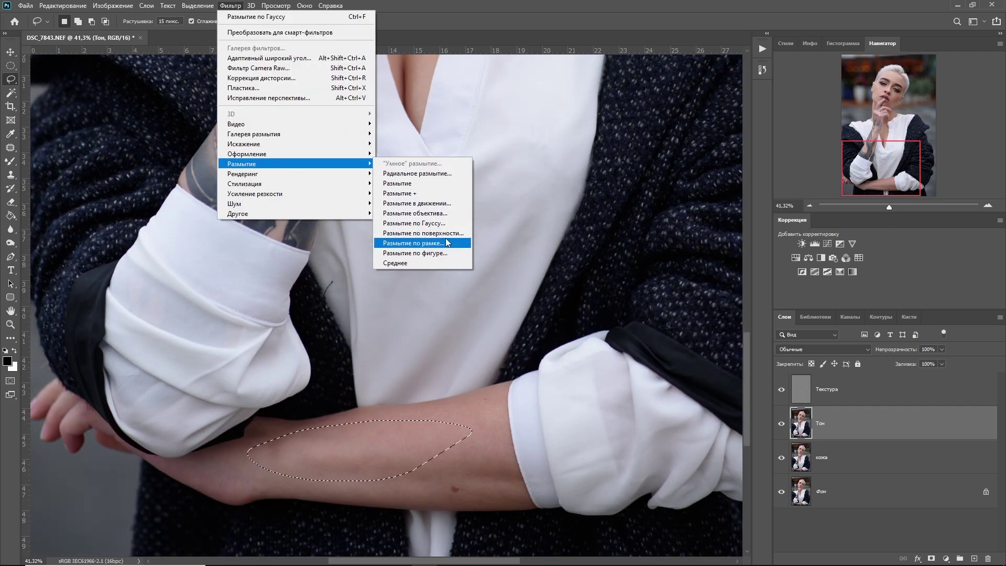
left_click(414, 223)
scroll(330, 497, "up", 5)
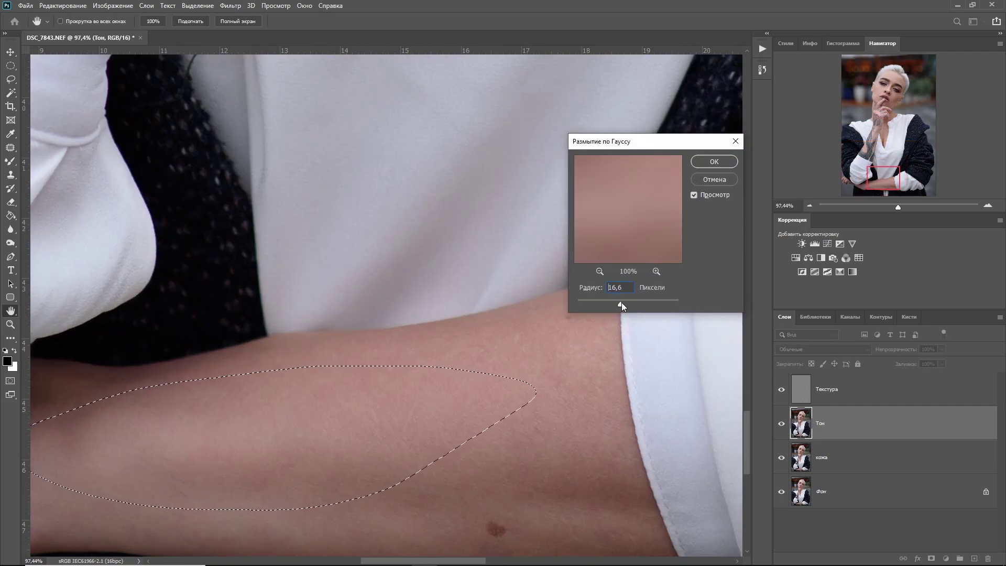
left_click_drag(620, 303, 606, 302)
left_click(612, 303)
left_click_drag(617, 303, 615, 303)
key("Return")
- Zoom out and reposition the view to show the whole portrait
key("ctrl+minus")
key("ctrl+minus")
scroll(559, 336, "up", 5)
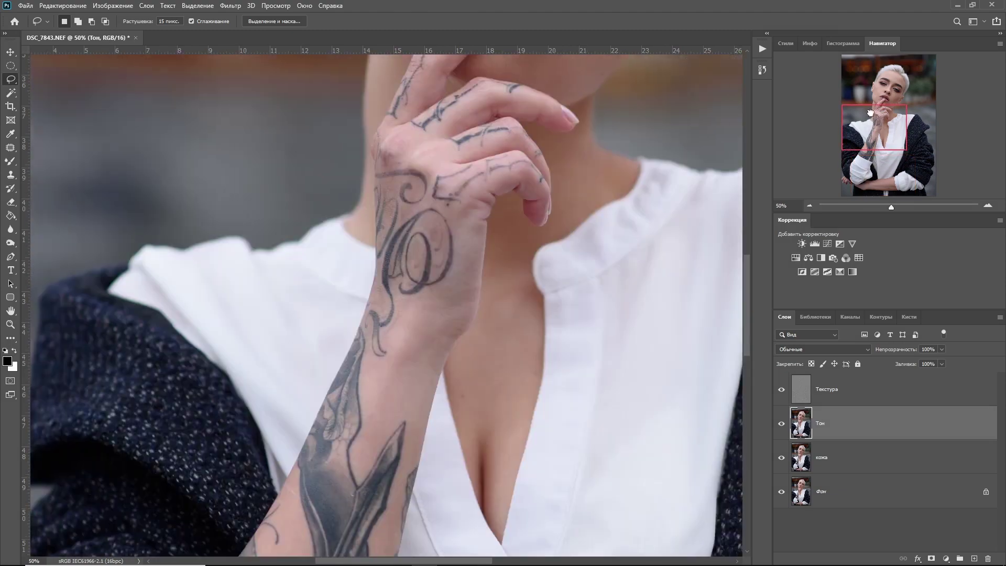
scroll(559, 335, "up", 10)
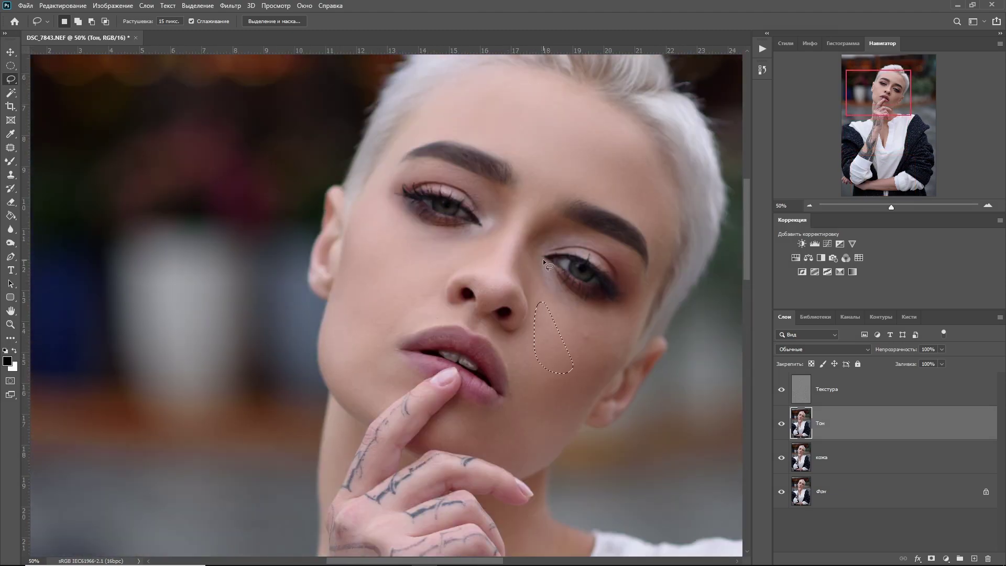
scroll(468, 256, "up", 3)
scroll(467, 256, "down", 6)
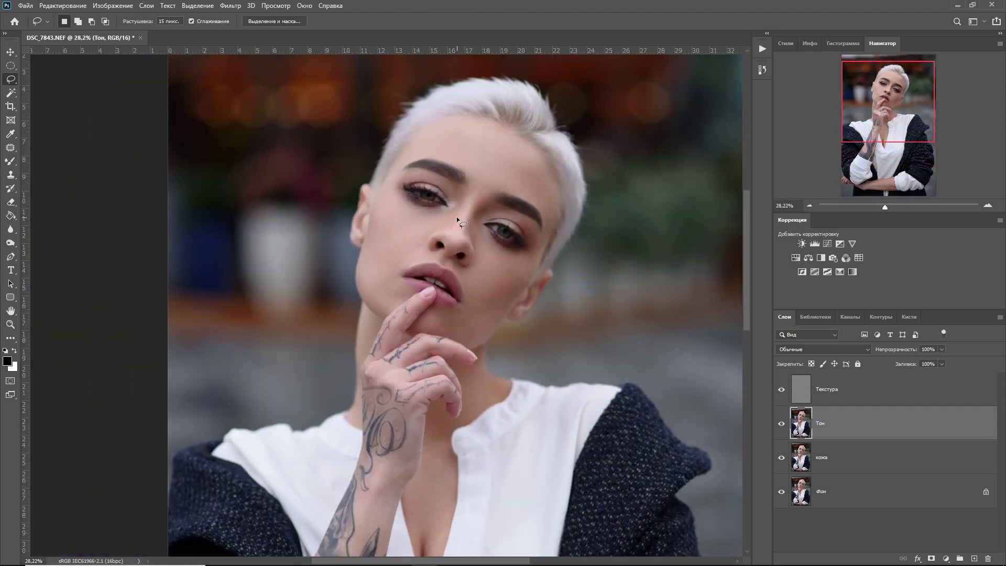
left_click_drag(881, 106, 884, 109)
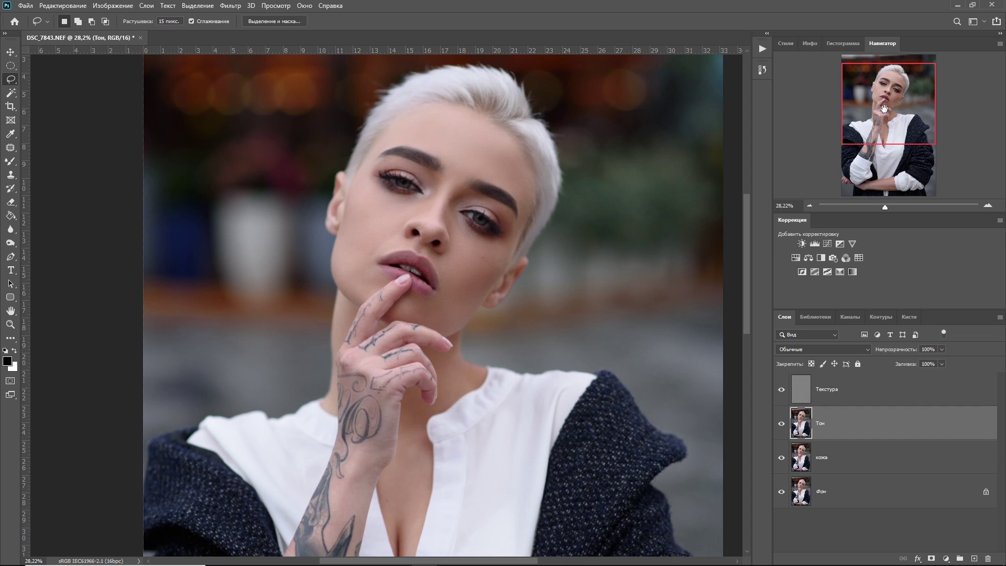
key("ctrl+plus")
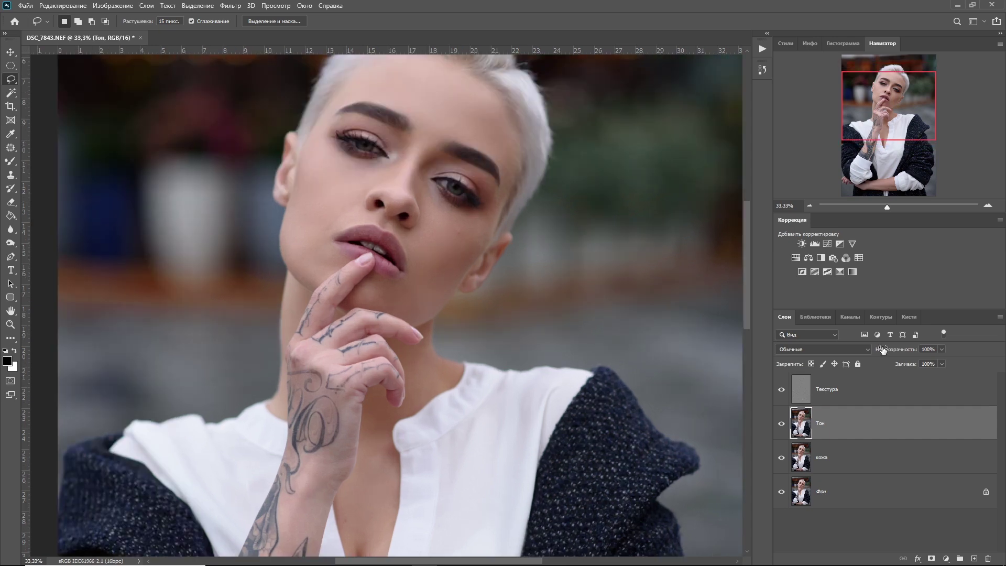
- Lower the Тон layer's opacity from 84% to 82% and add Текстура to the selection
left_click(942, 349)
left_click_drag(934, 362, 933, 362)
scroll(403, 216, "down", 2, "alt")
scroll(407, 133, "up", 3, "alt")
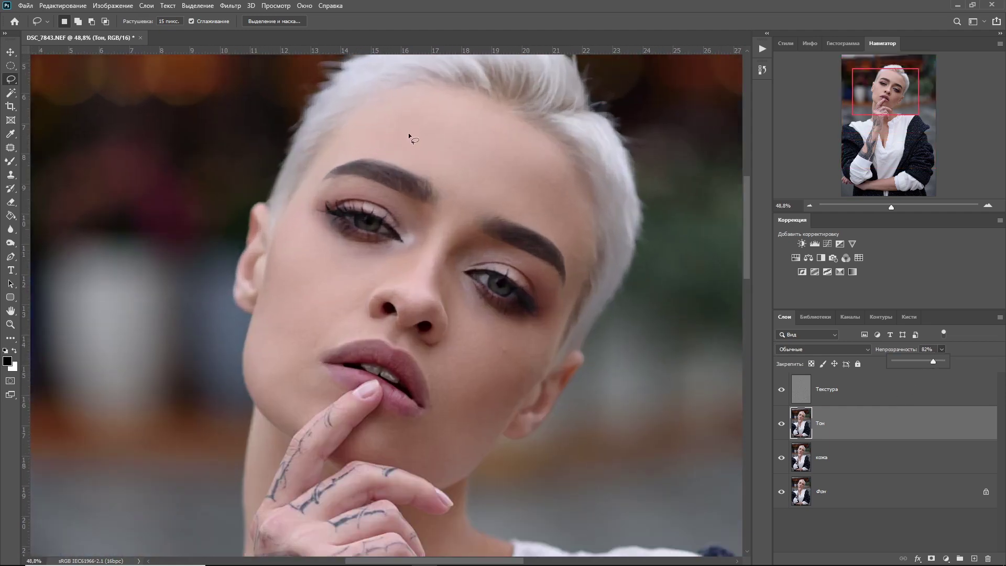
scroll(441, 216, "up", 3, "alt")
scroll(436, 203, "down", 3, "alt")
scroll(436, 202, "down", 2, "alt")
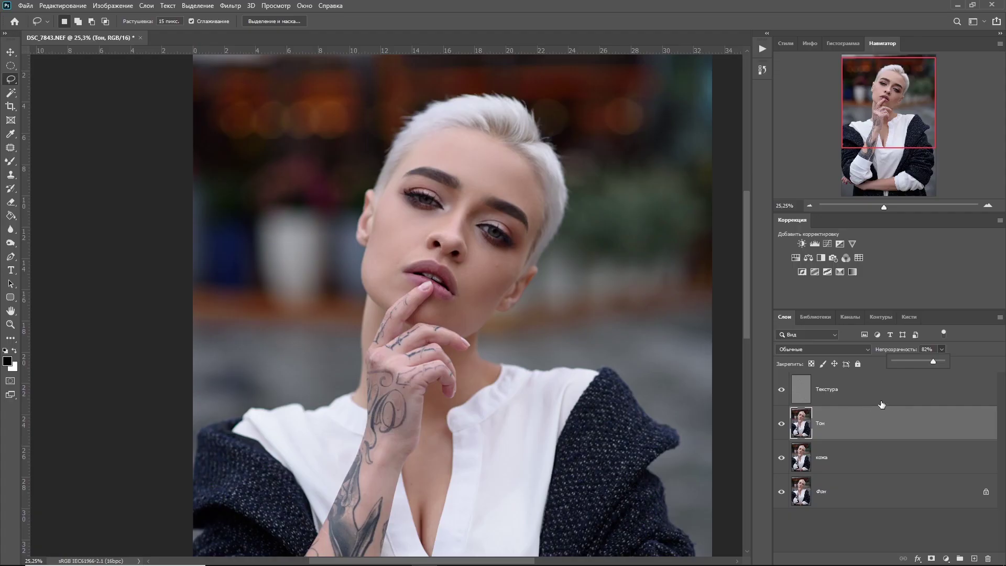
left_click(879, 398, "shift")
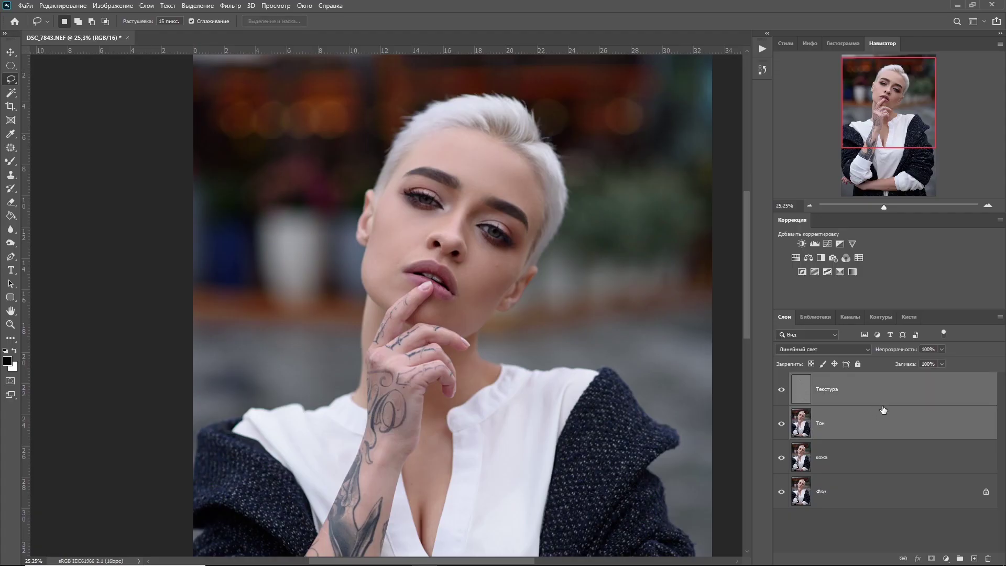
- Drag the selected Текстура and Тон layers into a new group folder named Частотка
mouse_move(884, 415)
left_mouse_down()
mouse_move(958, 554)
mouse_move(912, 420)
left_mouse_up()
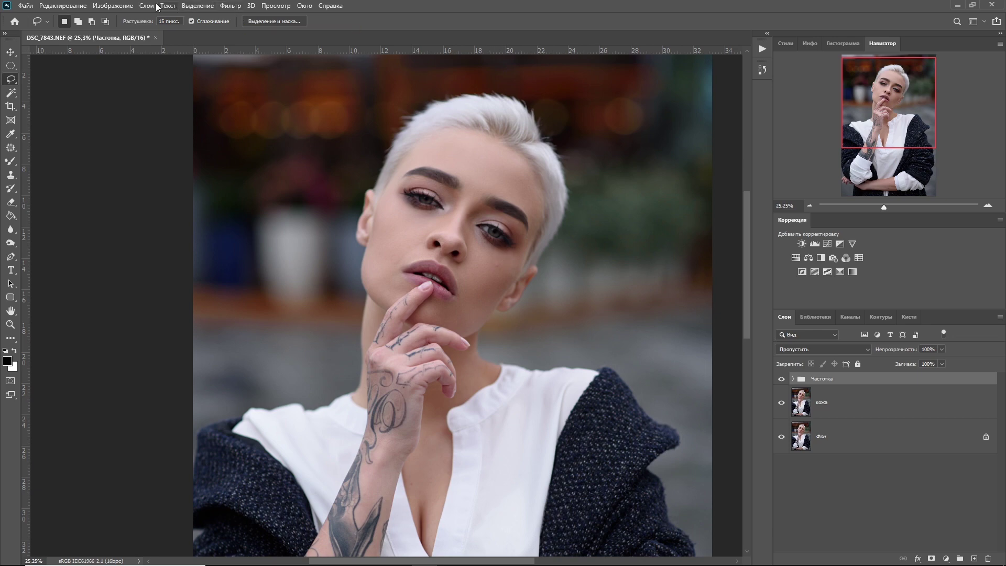
- Create a new layer, Слой 1, in Soft Light blend mode above Частотка
left_click(113, 6)
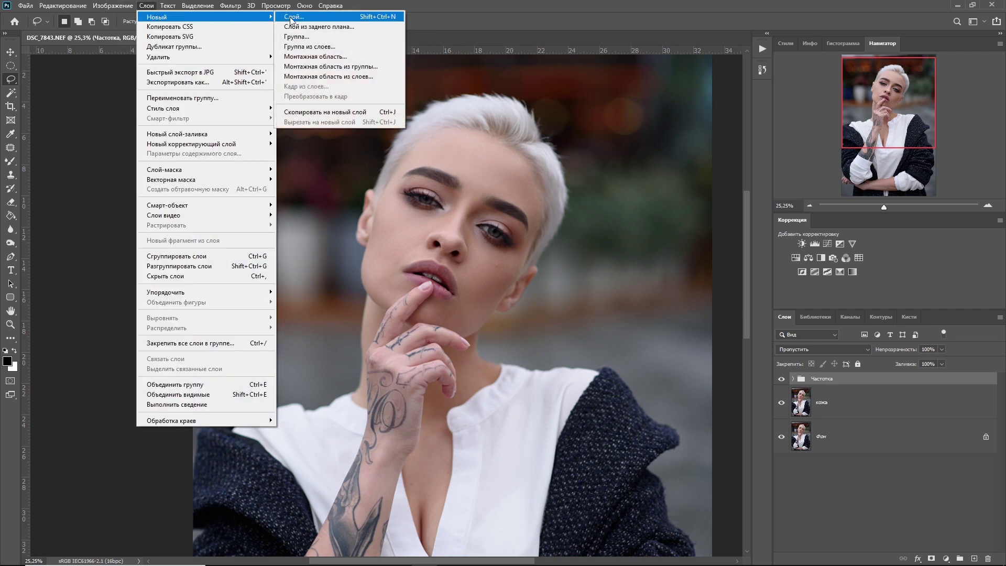
mouse_move(204, 17)
left_click(300, 17)
left_click(245, 204)
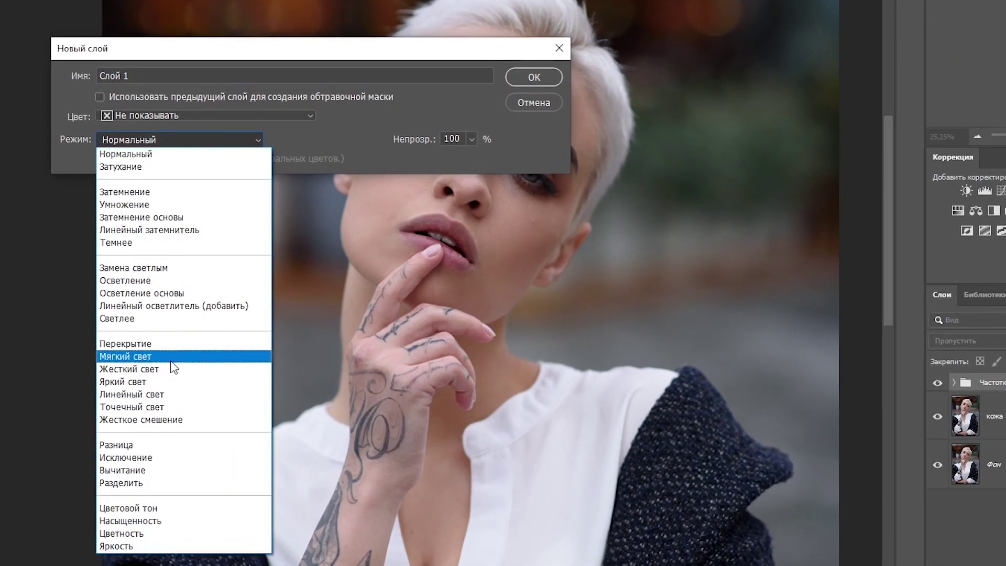
left_click(172, 357)
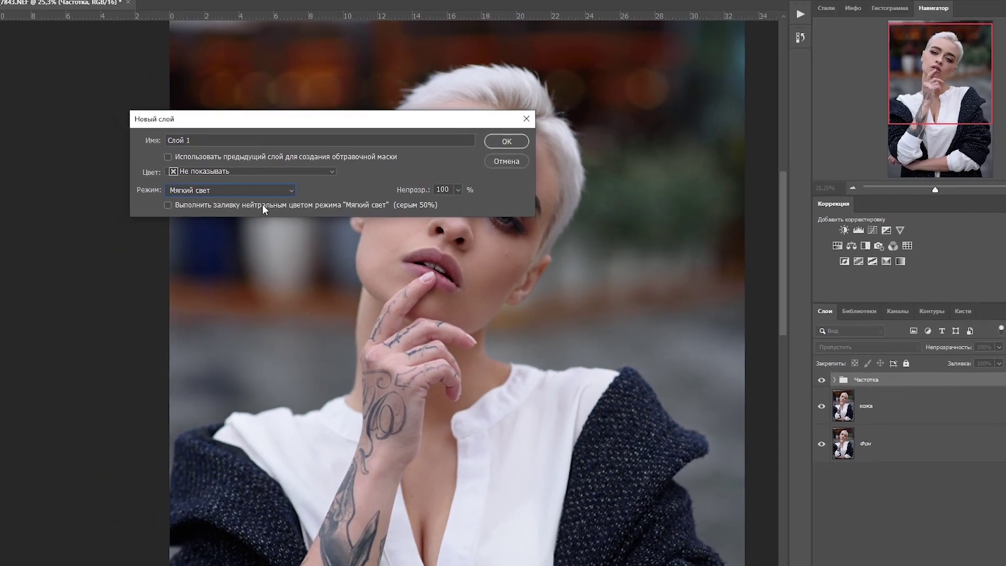
key("Return")
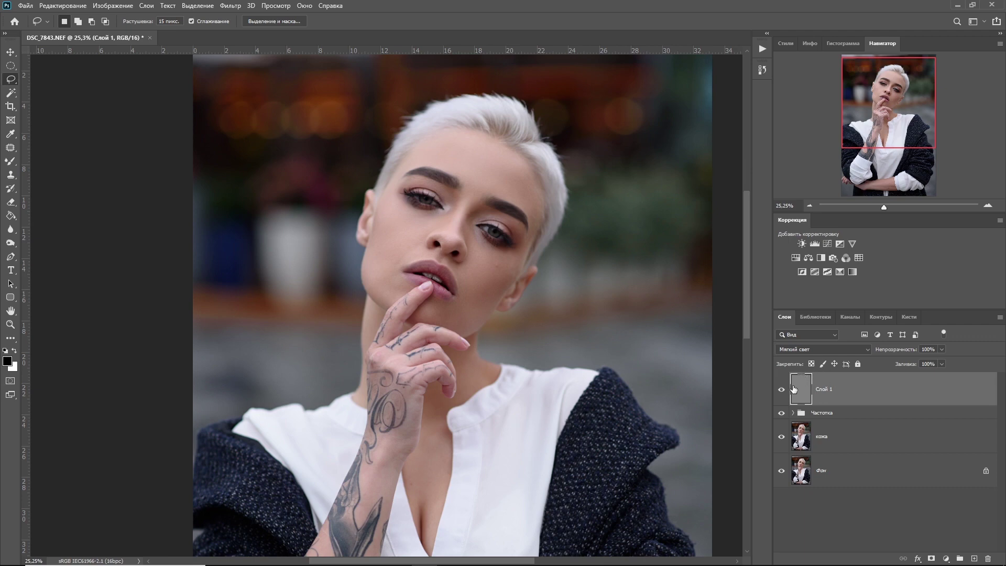
- Set up the Brush tool with black/white colours, 9% opacity, 0% hardness and 183 px size
left_click_drag(11, 161, 36, 163)
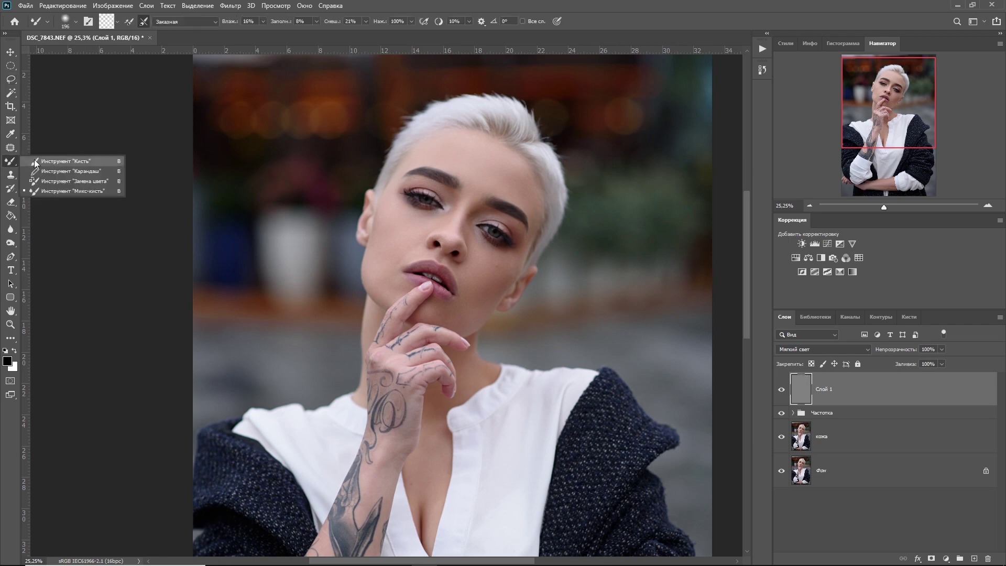
left_click(54, 160)
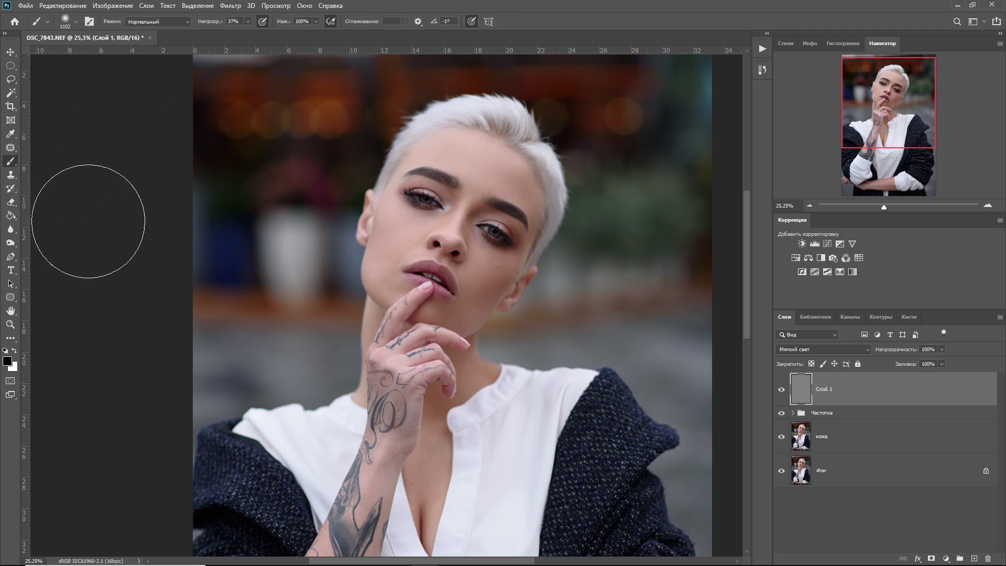
left_click(8, 361)
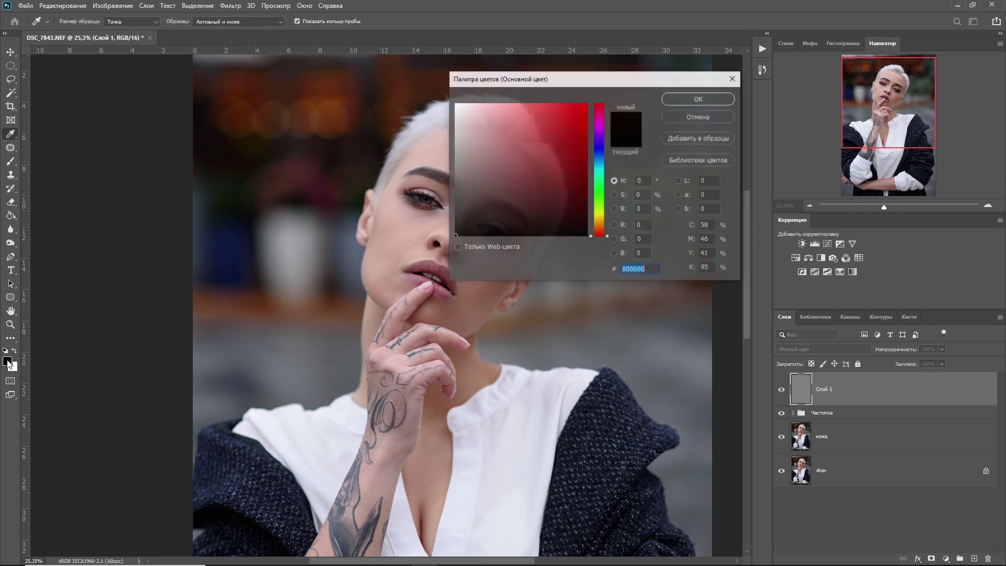
left_click(697, 99)
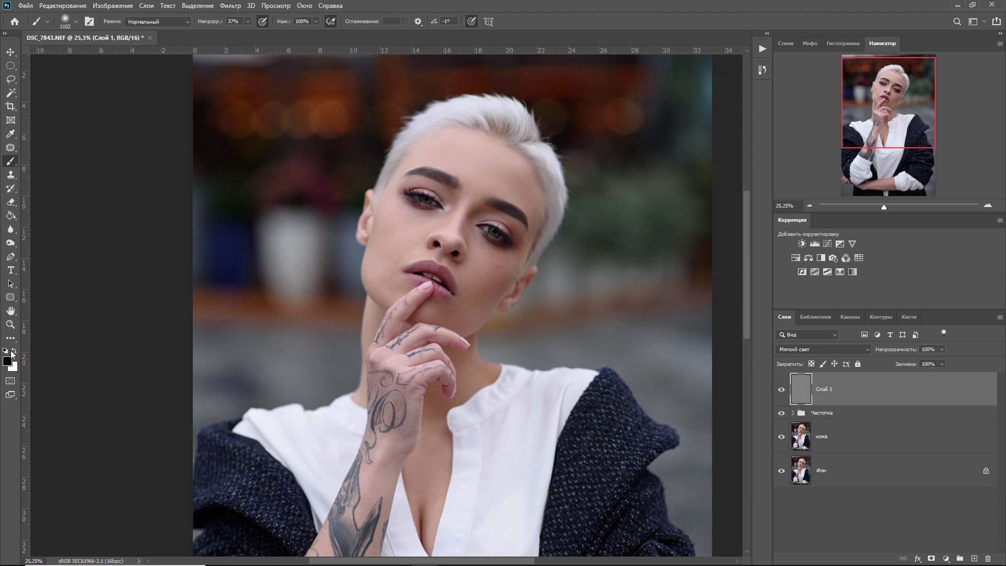
left_click(16, 352)
key("x")
key("x")
key("x")
key("x")
key("x")
key("x")
key("x")
key("x")
left_click(247, 22)
right_click(471, 174)
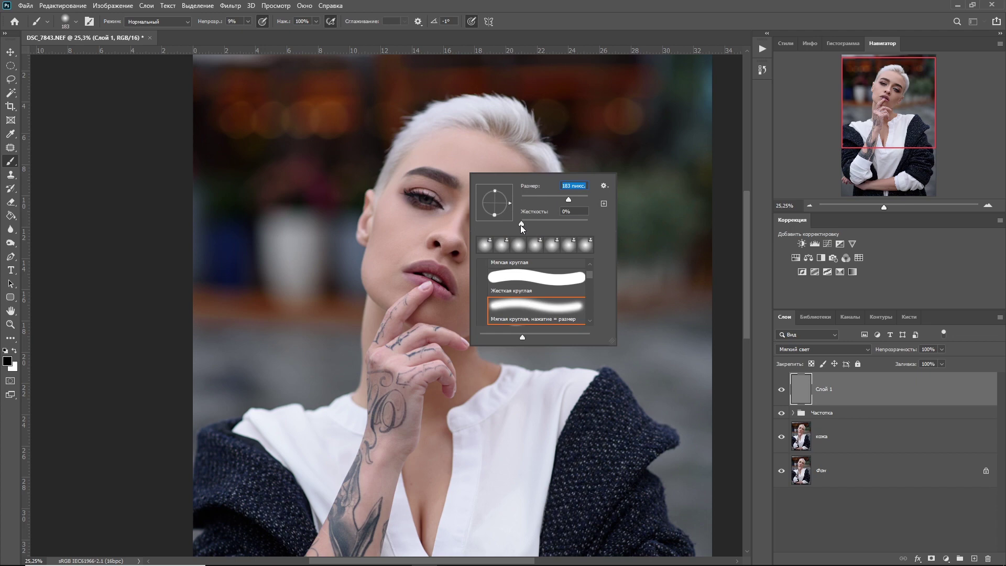
- Paint soft white strokes on Слой 1 at 4% brush opacity, sizes between 125 and 250
left_click(630, 180)
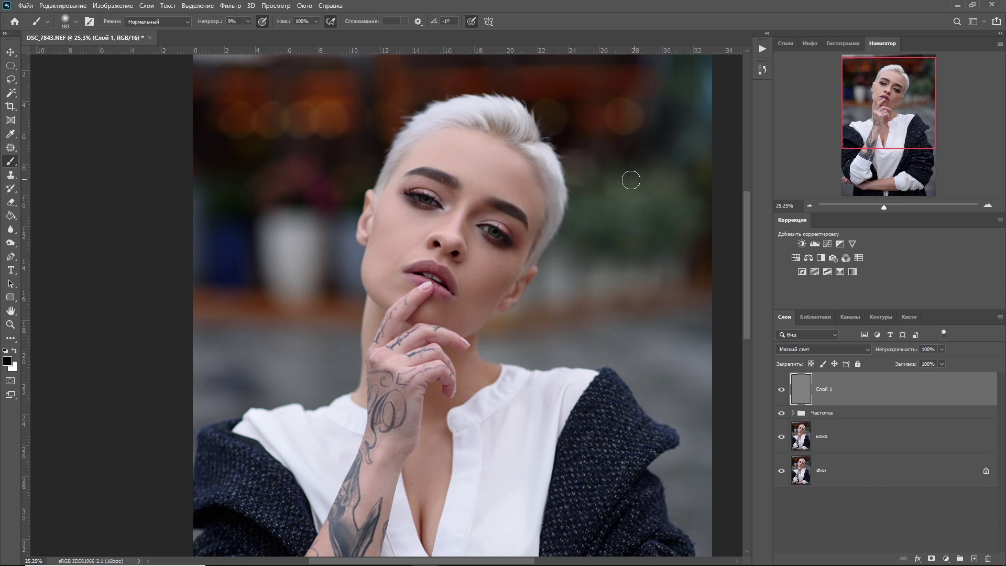
scroll(492, 173, "up", 5)
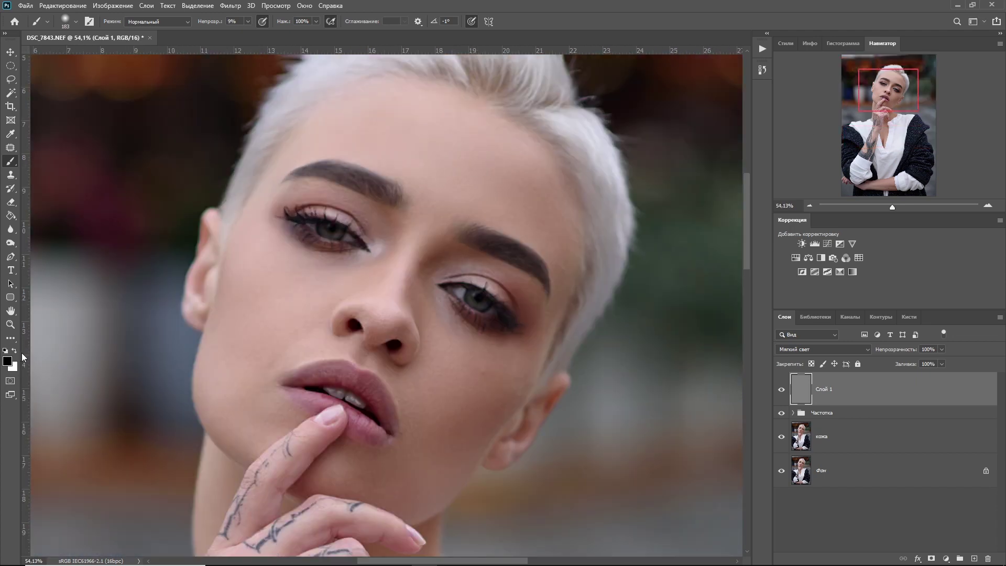
key("x")
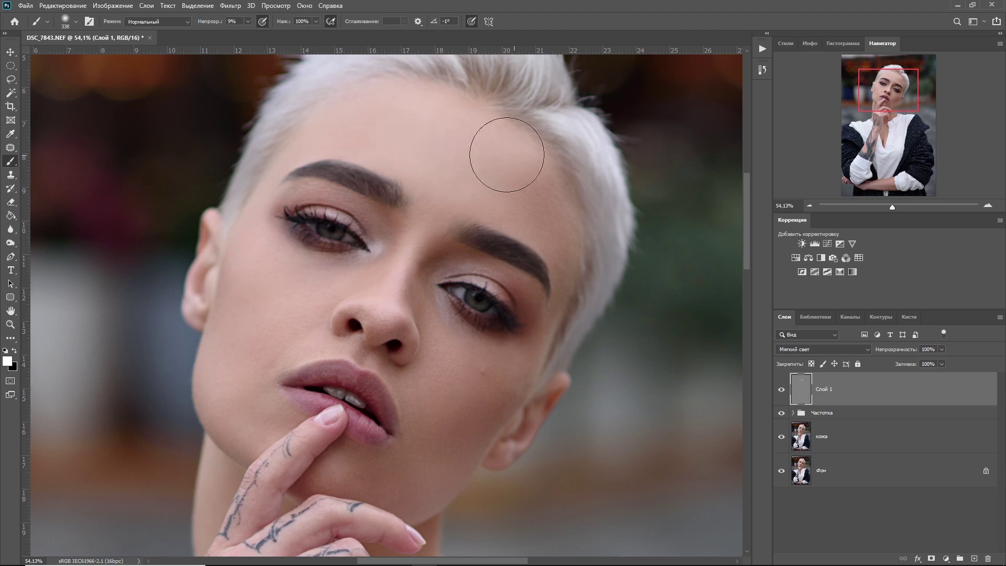
key("bracketleft")
key("bracketleft")
key("bracketleft")
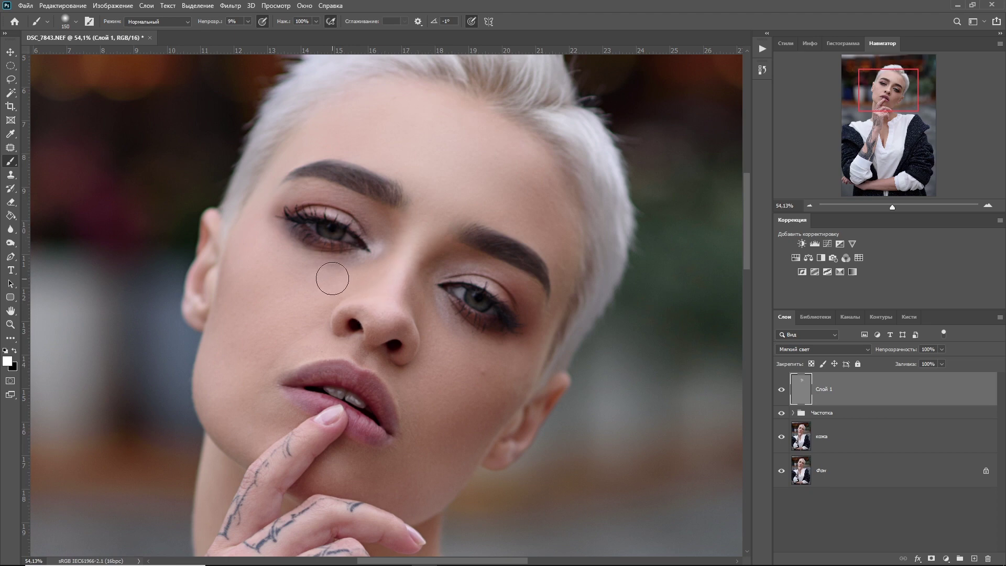
key("bracketright")
key("bracketright")
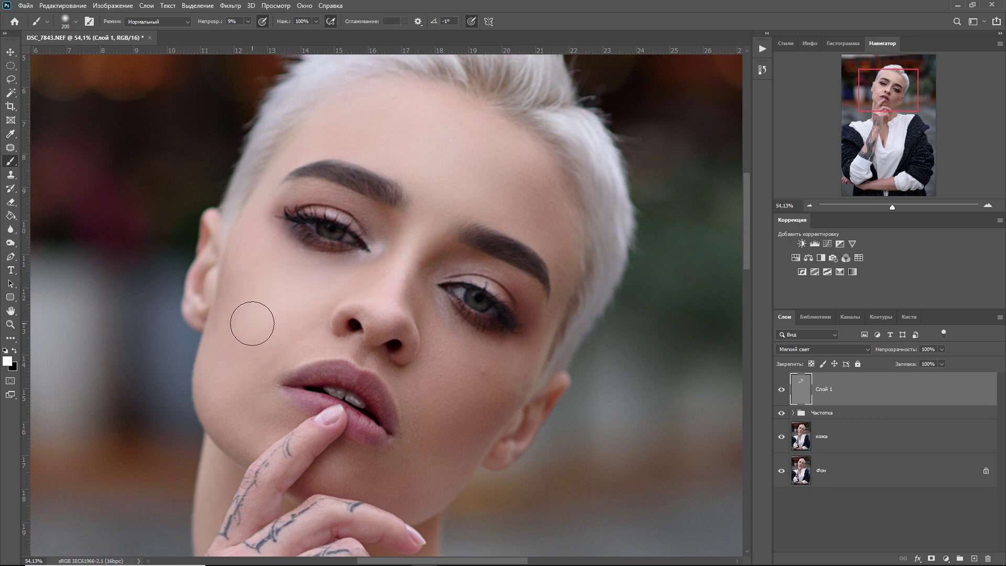
key("0")
key("2")
left_click(245, 21)
left_click_drag(248, 34, 250, 33)
key("bracketleft")
key("bracketright")
key("bracketright")
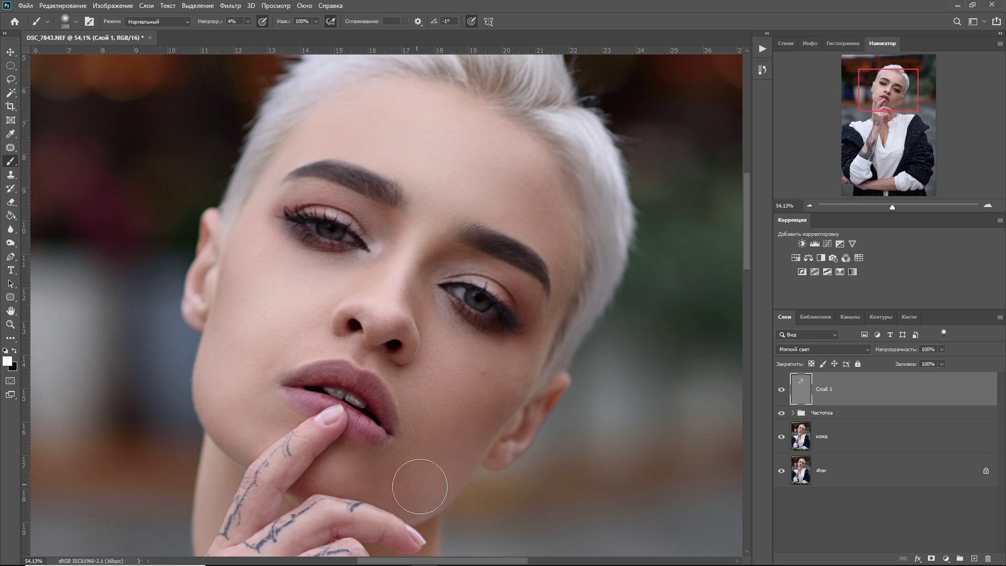
key("bracketleft")
key("bracketleft")
key("bracketleft")
key("bracketleft")
key("bracketleft")
key("bracketleft")
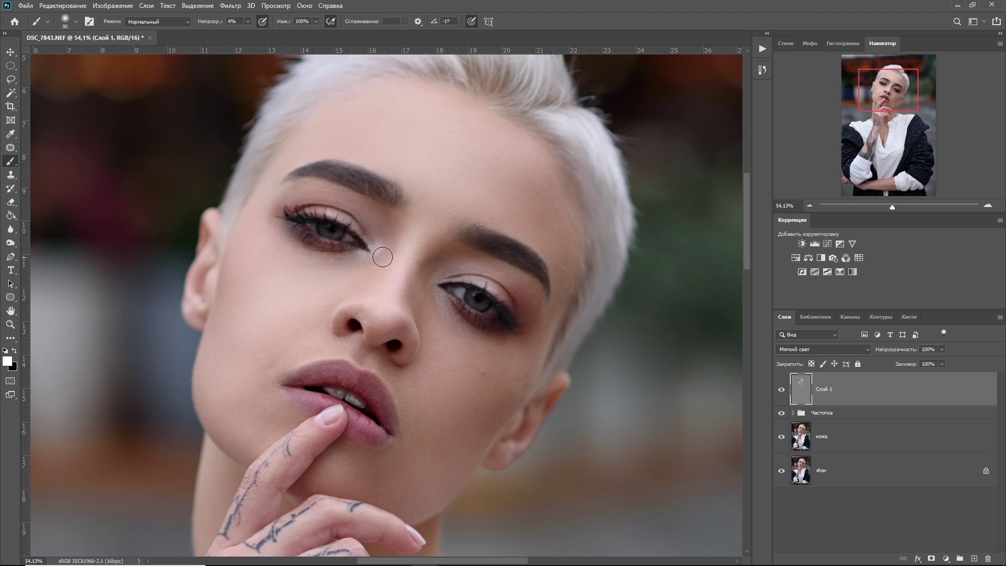
- Shift the view to the torso and folded arms, painting with a 400 then 300 px brush
left_click_drag(872, 137, 883, 124)
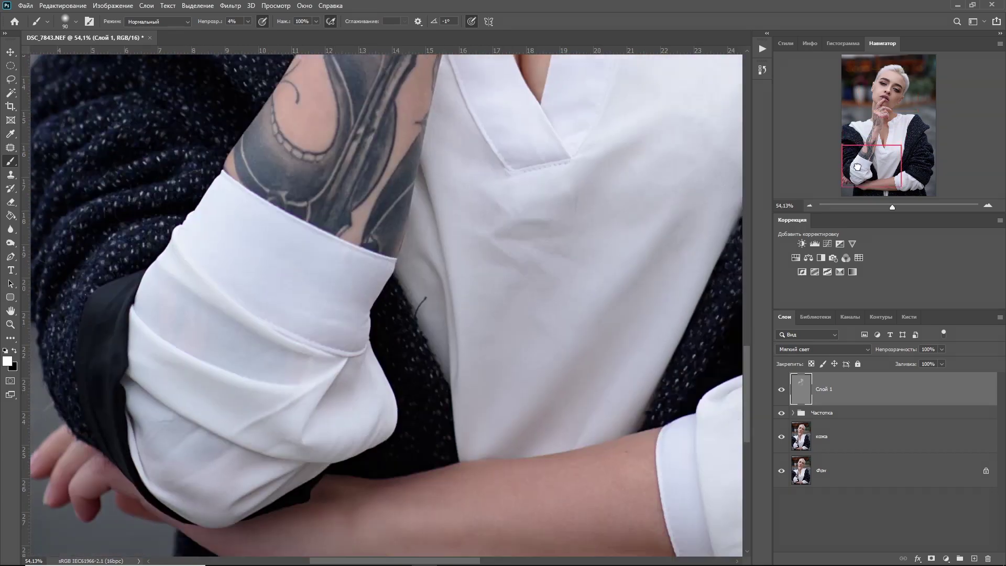
scroll(443, 288, "down", 3)
scroll(443, 288, "down", 2)
right_click(567, 398)
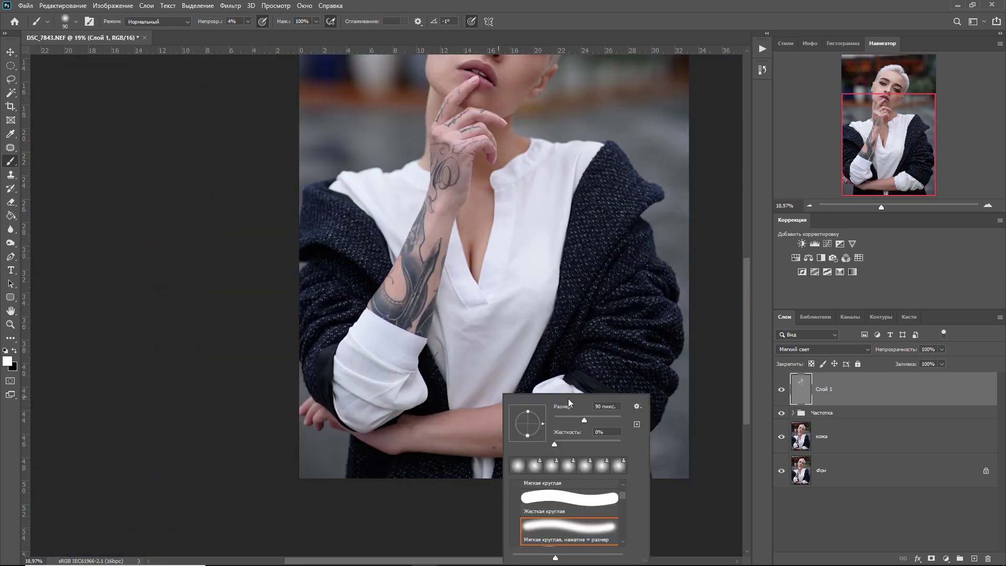
type("400")
key("Return")
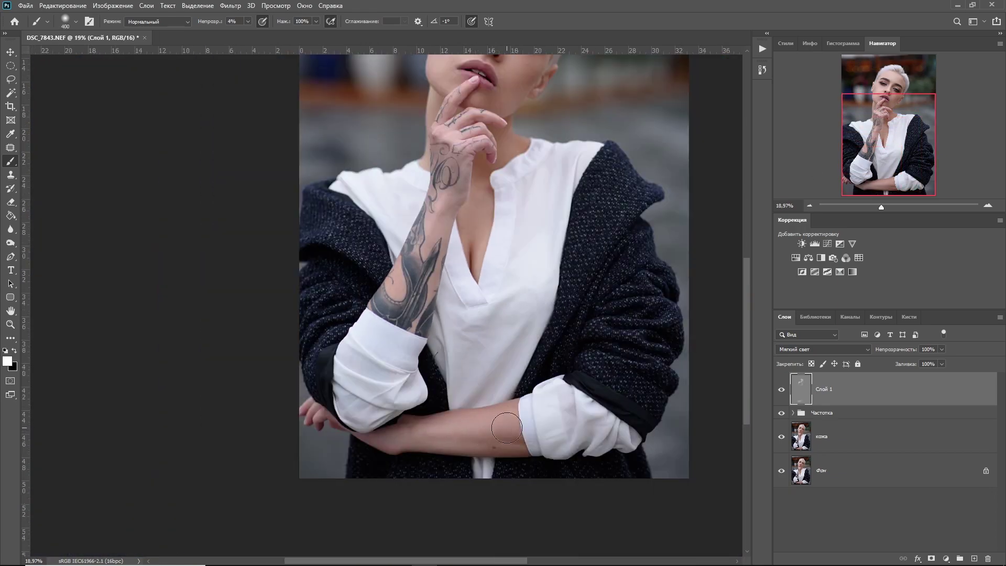
key("bracketleft")
scroll(482, 173, "up", 2)
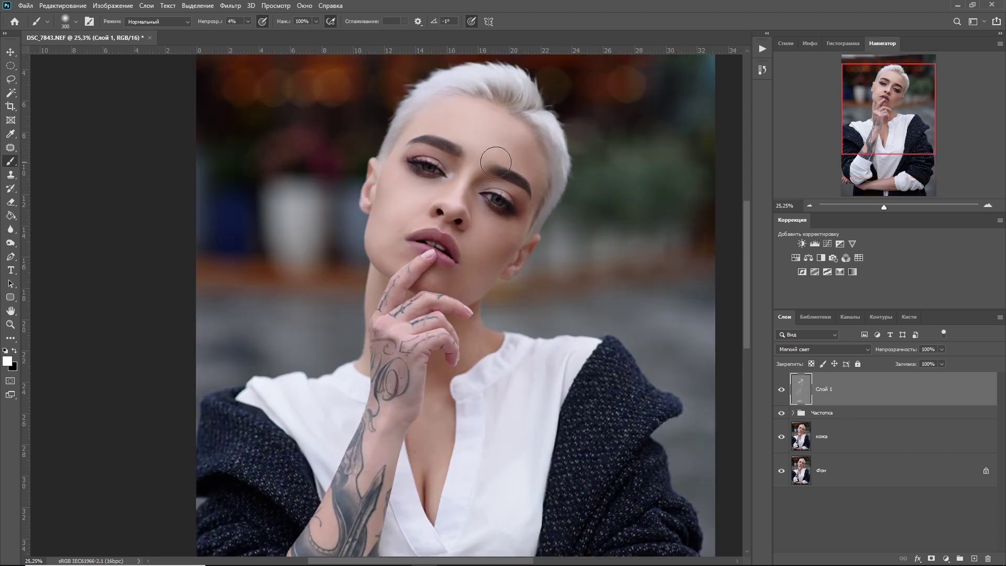
- Alternate black and white dodge-and-burn strokes with brush sizes around 127–193 px
key("x")
right_click(486, 162)
left_click_drag(595, 186, 585, 185)
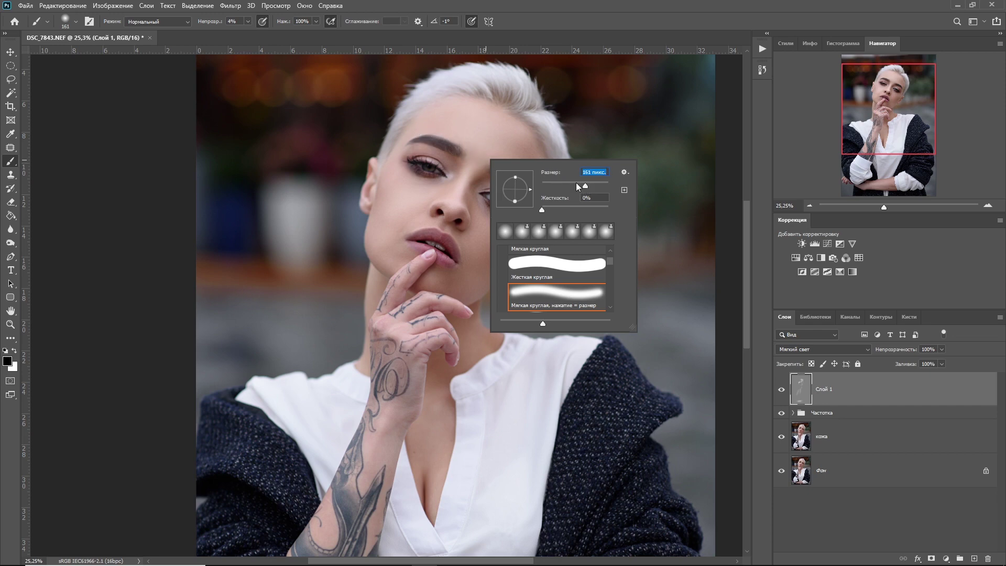
left_click_drag(578, 184, 573, 184)
key("Return")
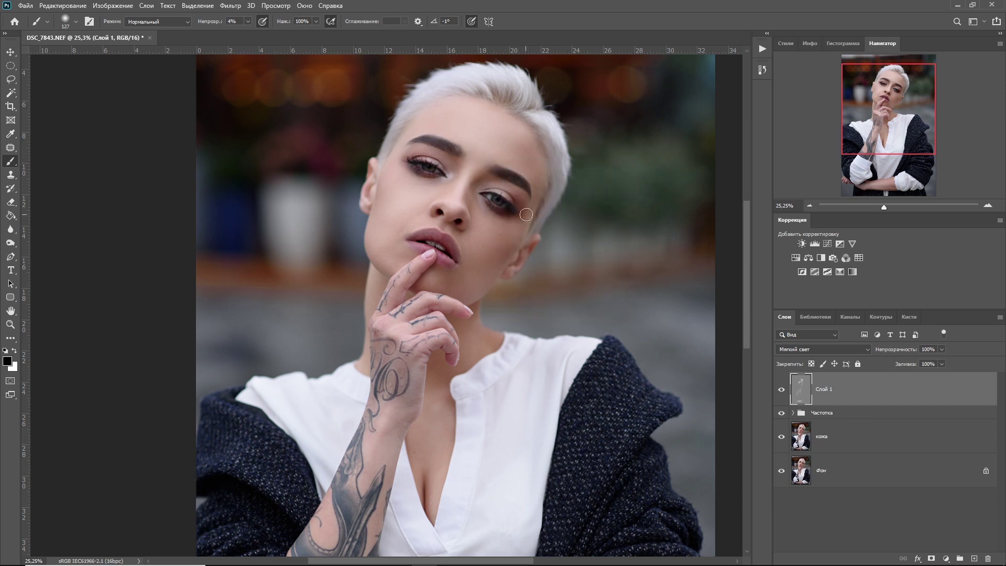
right_click(526, 214)
left_click_drag(634, 225, 650, 225)
key("Return")
right_click(596, 200)
key("bracketleft")
key("bracketleft")
key("bracketleft")
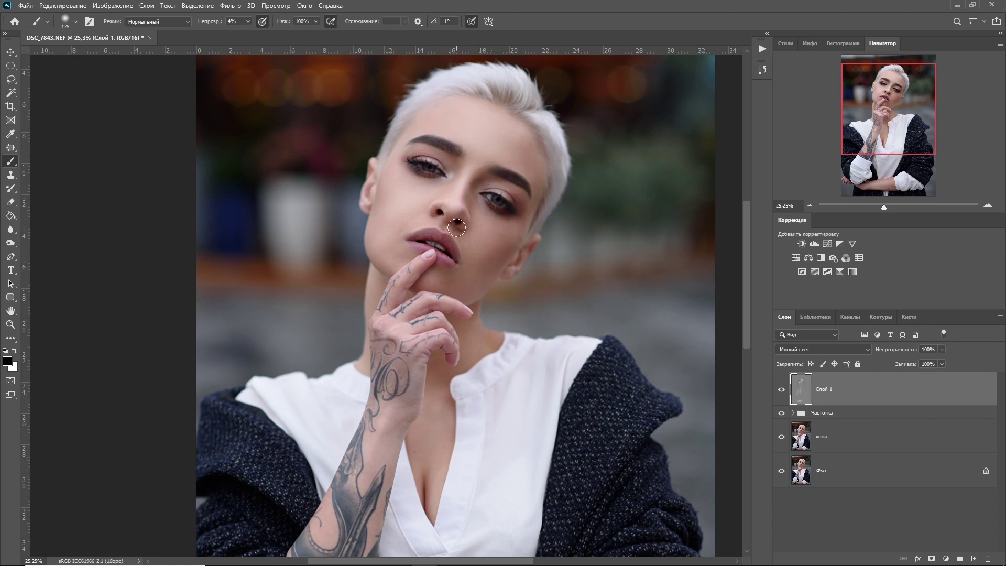
key("x")
scroll(486, 226, "down", 5)
scroll(486, 227, "up", 3)
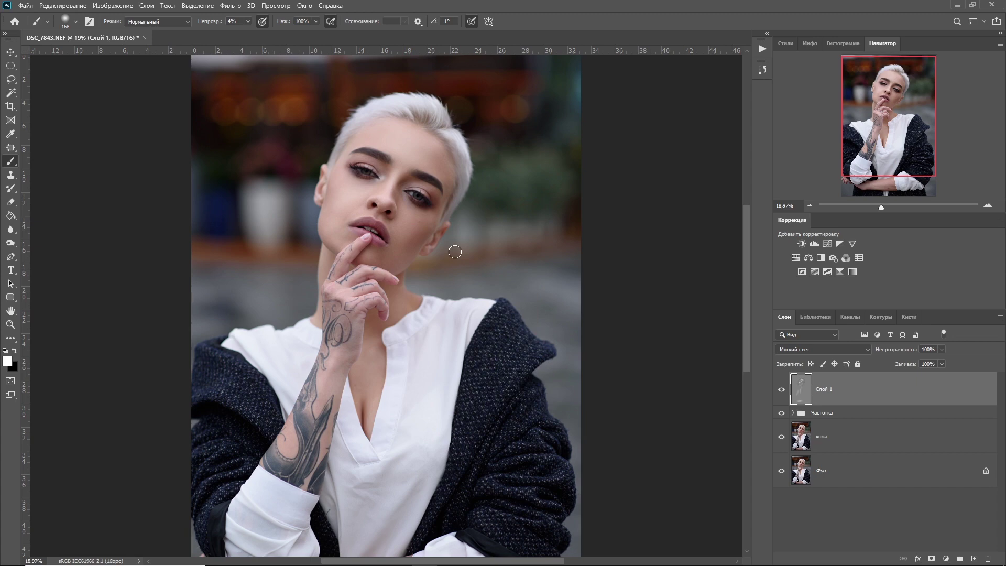
left_click(782, 393)
left_click(782, 394)
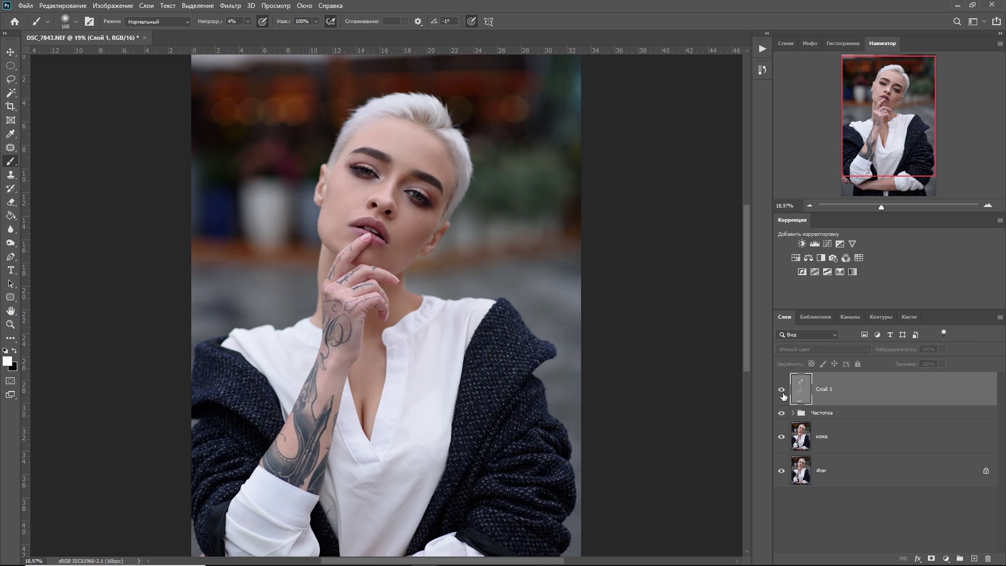
left_click(782, 393)
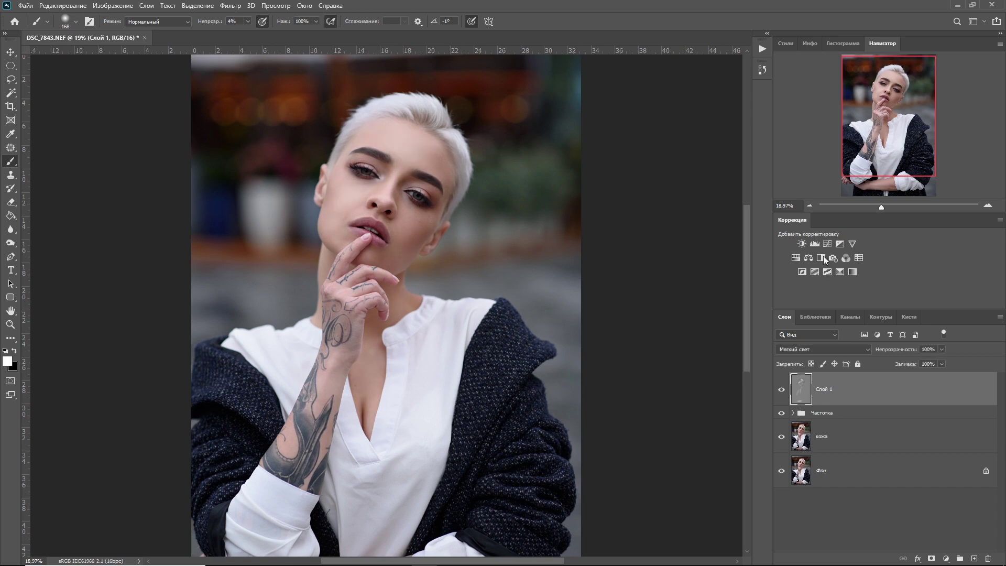
left_click(810, 207)
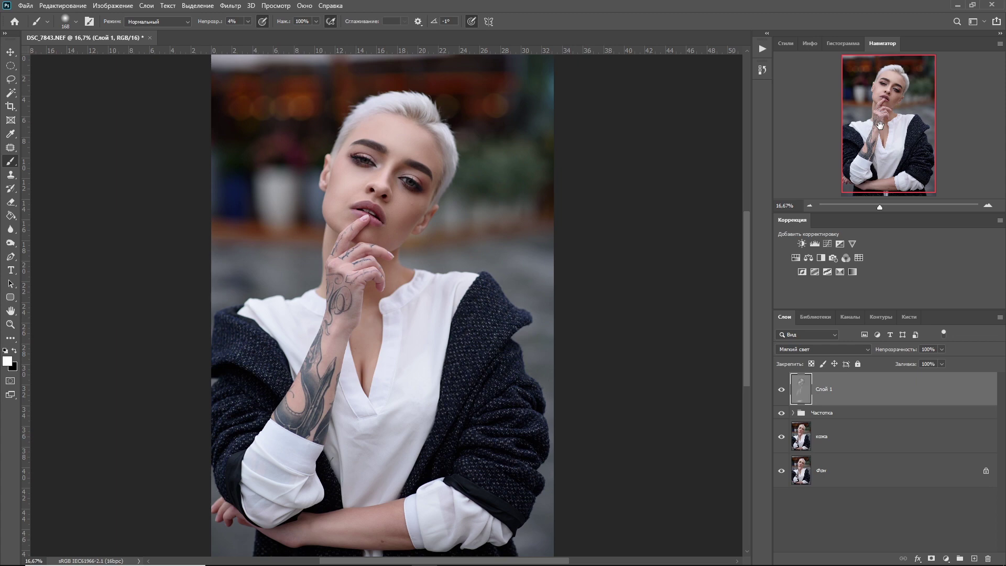
left_click(781, 390)
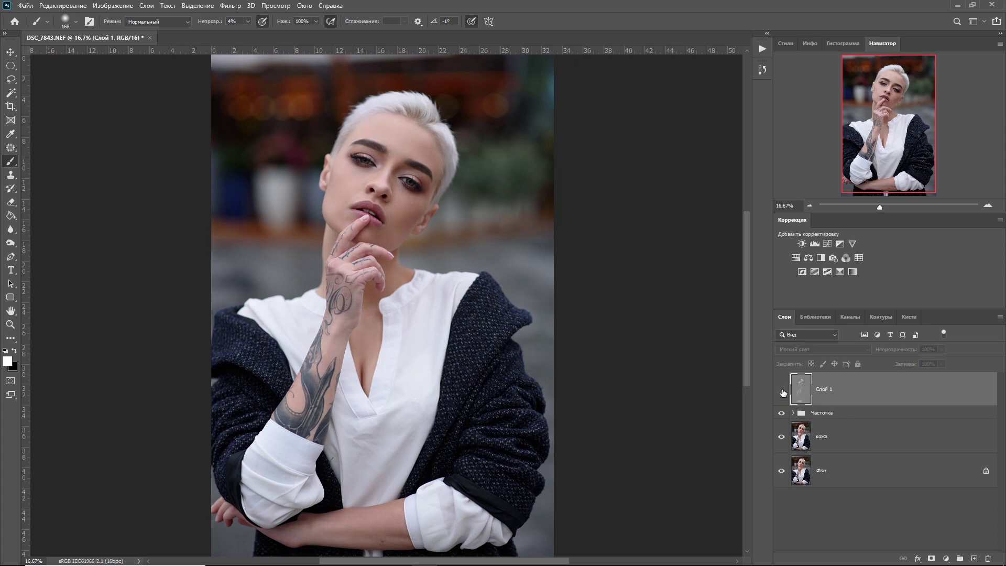
left_click(781, 390)
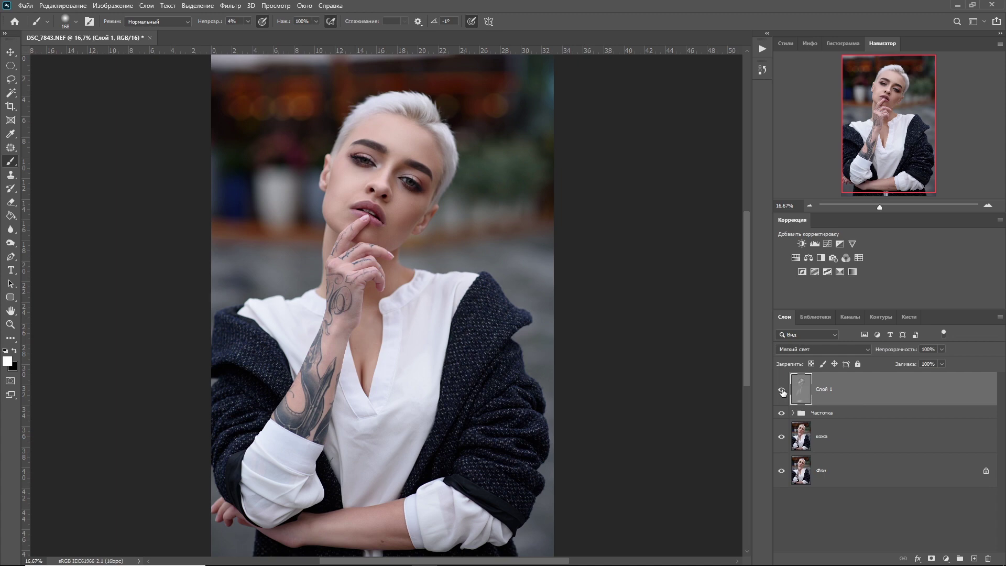
scroll(377, 173, "up", 5)
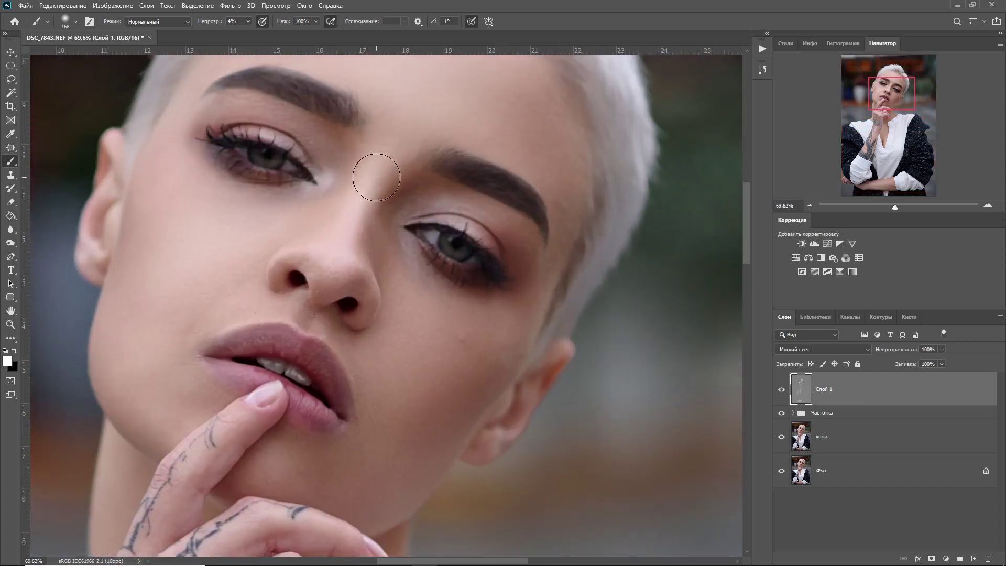
- Add a Curves adjustment layer and raise the RGB curve with two brightening points
left_click(946, 558)
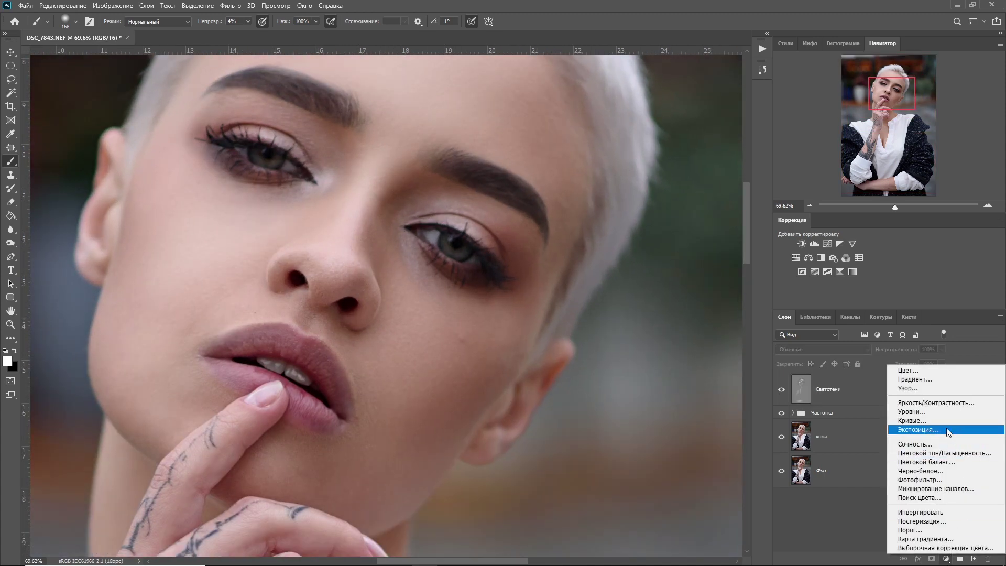
left_click(929, 420)
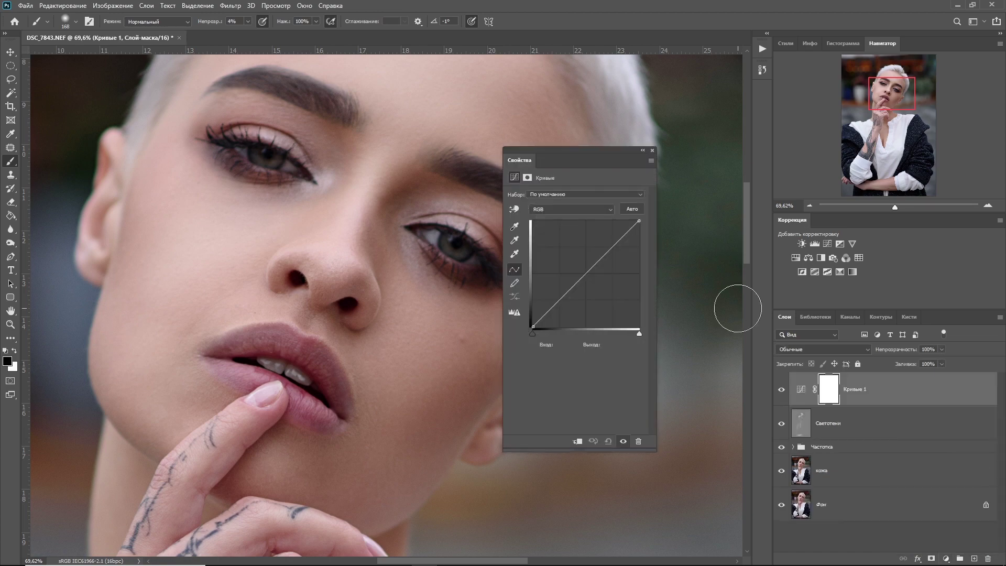
left_click_drag(601, 152, 697, 138)
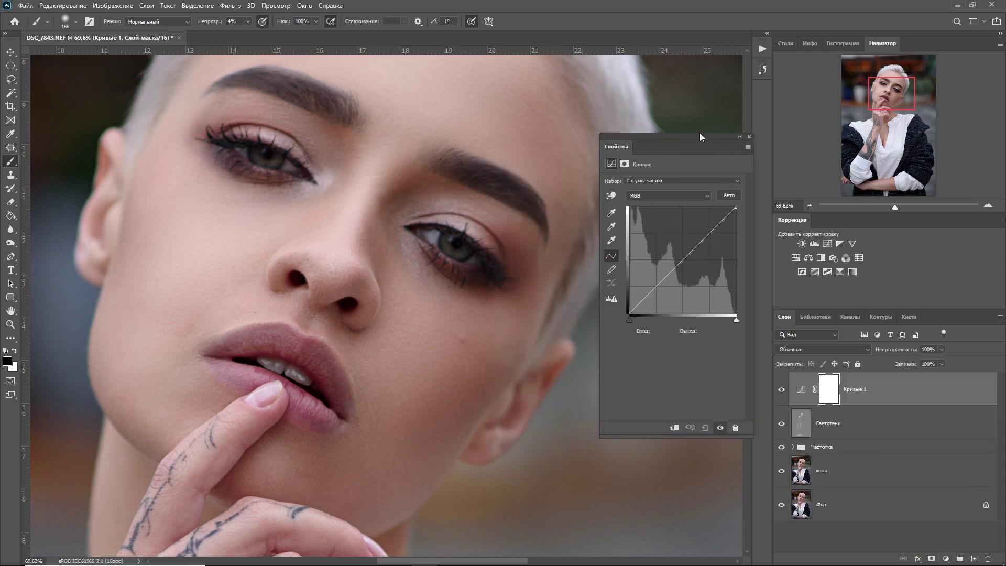
left_click(700, 234)
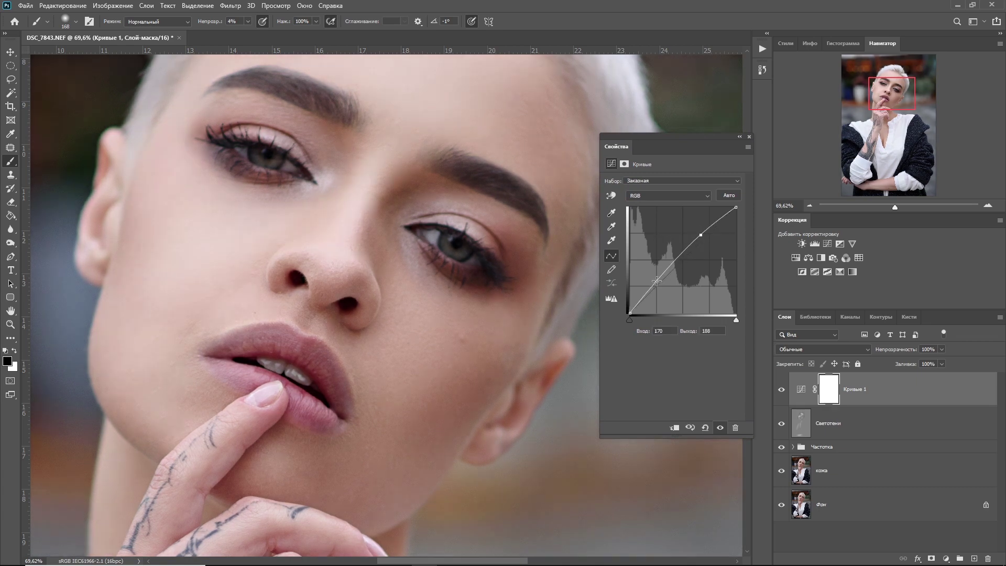
left_click_drag(652, 287, 655, 281)
left_click(749, 137)
type("Глаза")
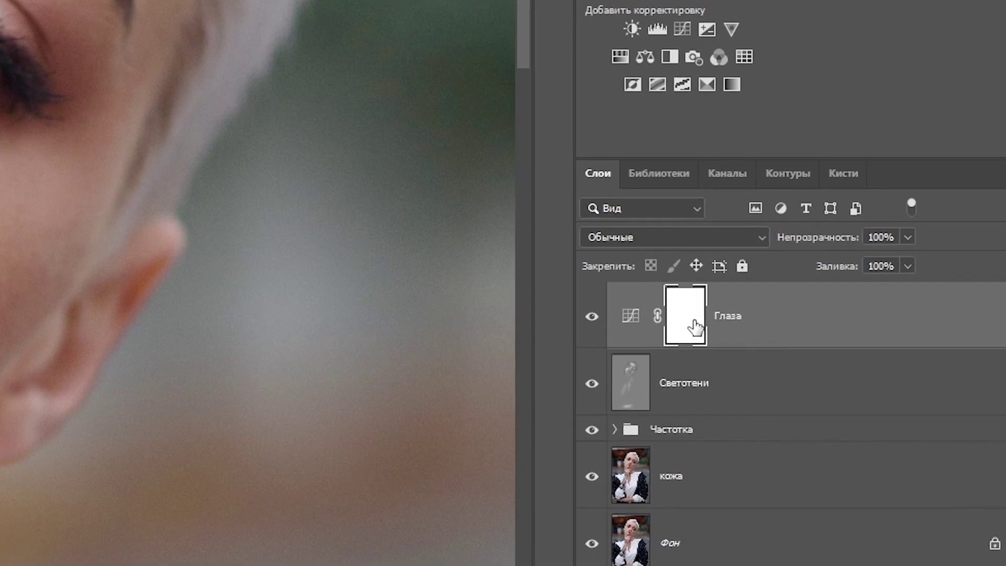
- Invert the Глаза mask to black and set a white 61 px brush at 63% opacity
key("ctrl+i")
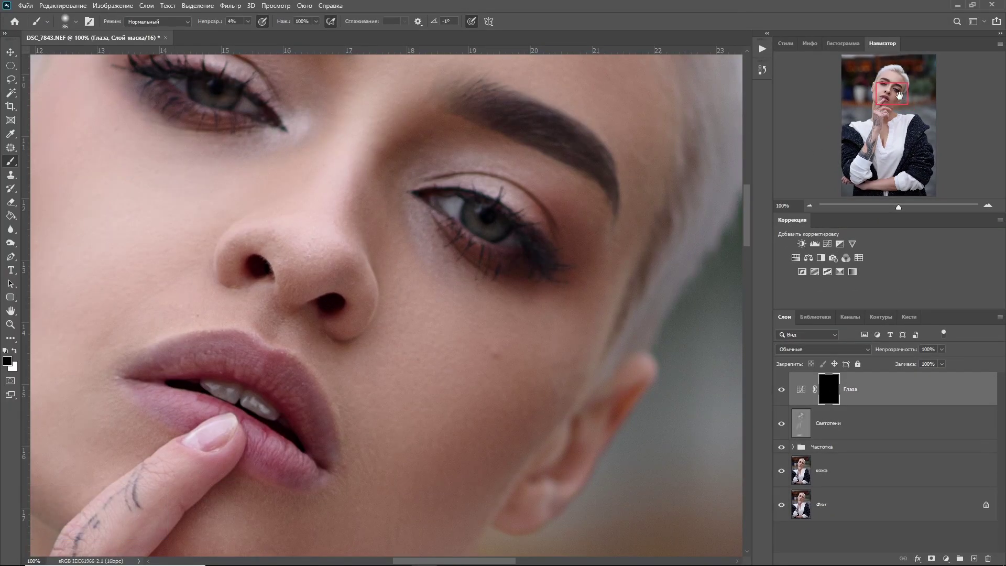
left_click_drag(894, 93, 895, 92)
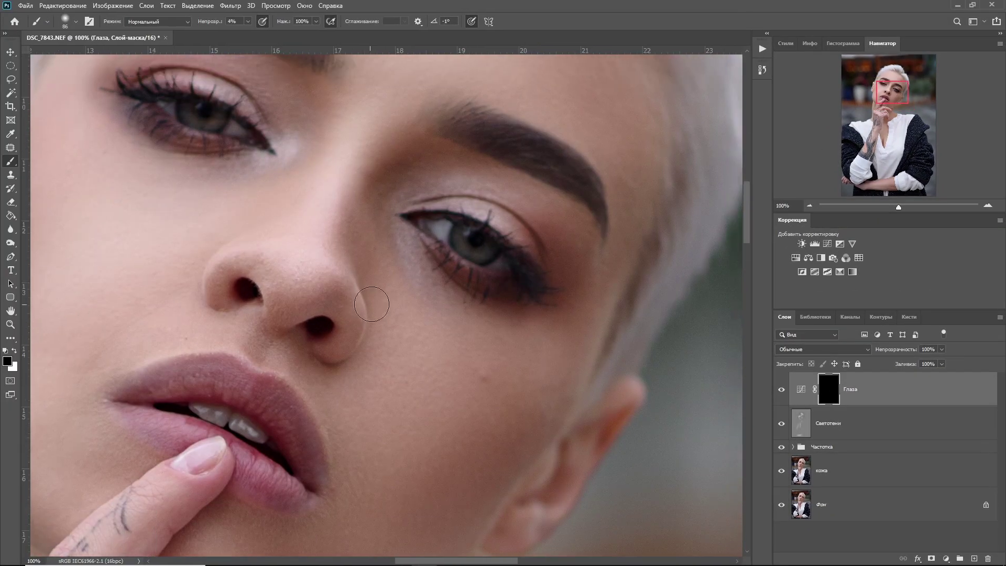
key("x")
right_click(491, 274)
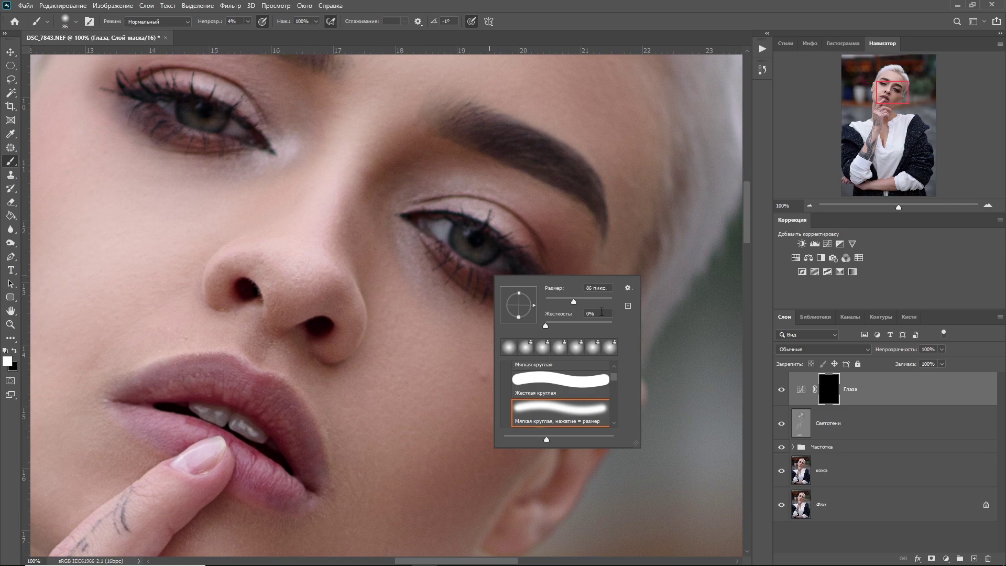
left_click_drag(574, 302, 562, 301)
left_click(464, 235)
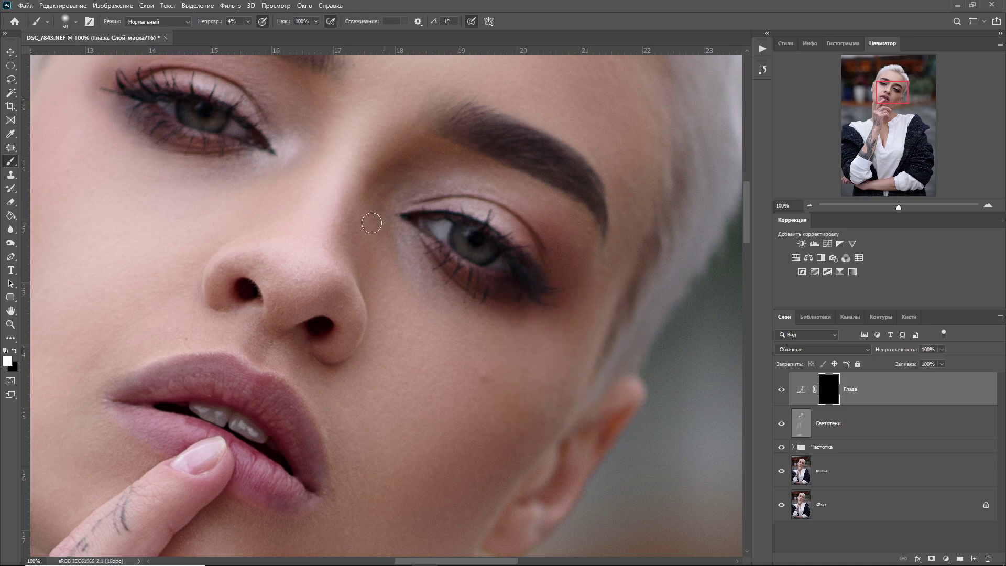
left_click(247, 20)
left_click(277, 33)
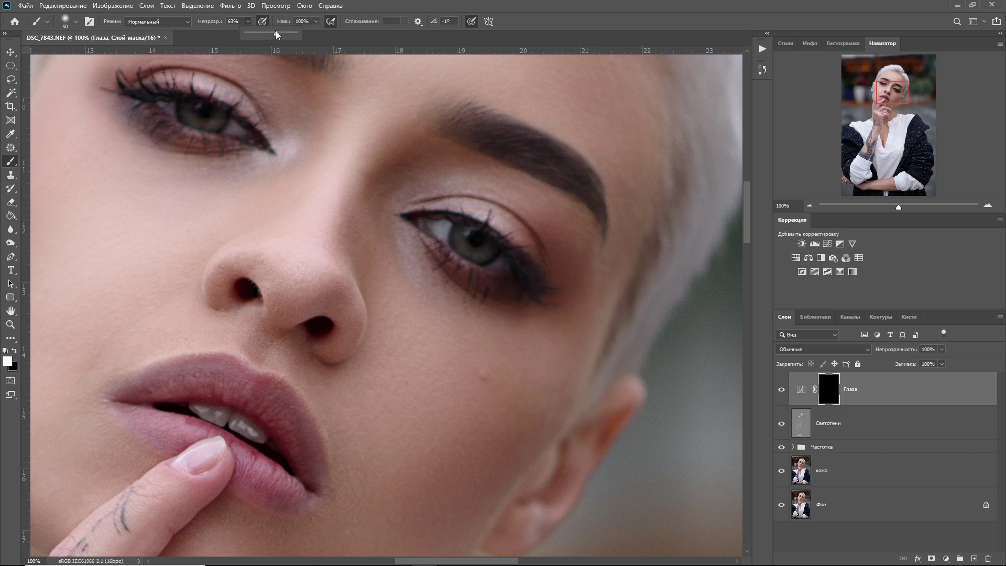
left_click(465, 236)
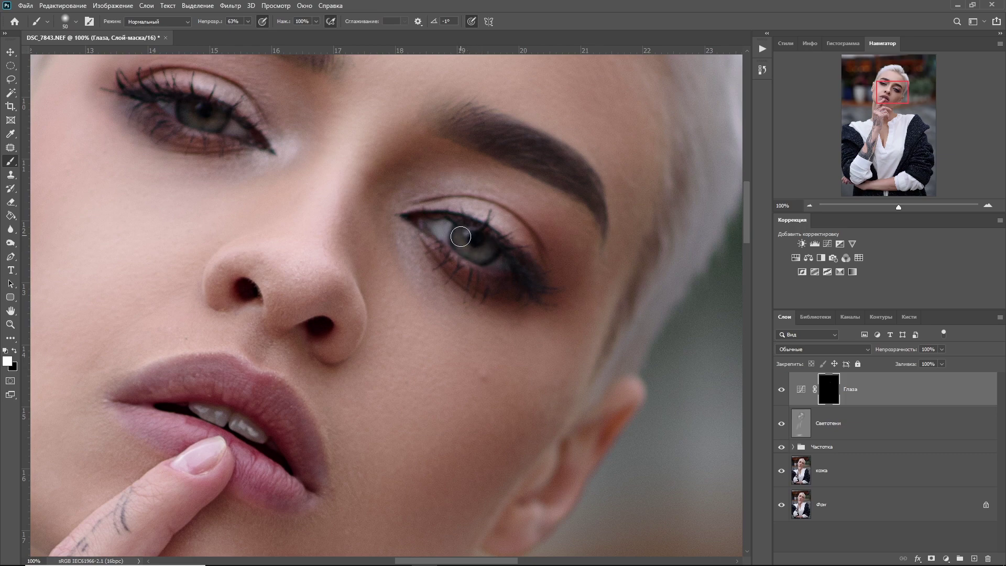
- Paint white over the right and left irises to reveal the brightening
left_click_drag(483, 255, 474, 252)
mouse_move(151, 123)
left_mouse_down()
mouse_move(334, 209)
mouse_move(376, 194)
mouse_move(417, 203)
left_mouse_up()
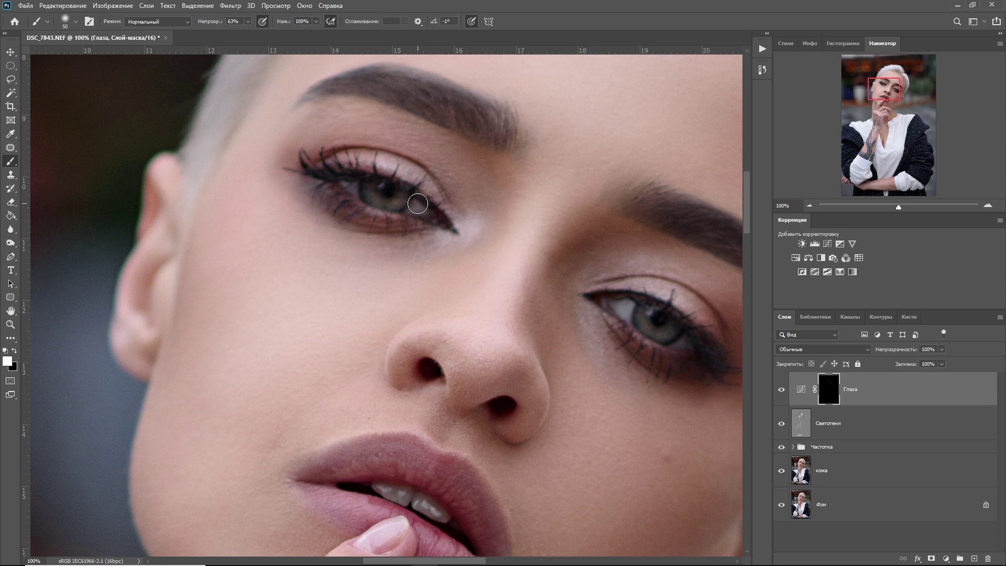
left_click_drag(417, 203, 374, 188)
left_click_drag(499, 214, 431, 169)
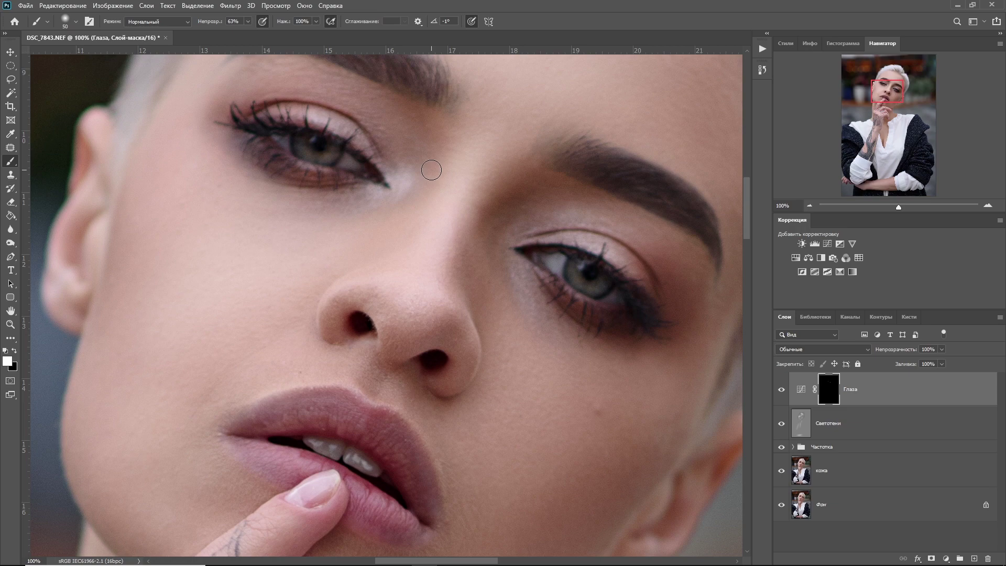
scroll(431, 169, "down", 3)
- Set the Глаза layer opacity to 66% and zoom out to view the portrait
left_click(941, 349)
left_click_drag(943, 361, 931, 362)
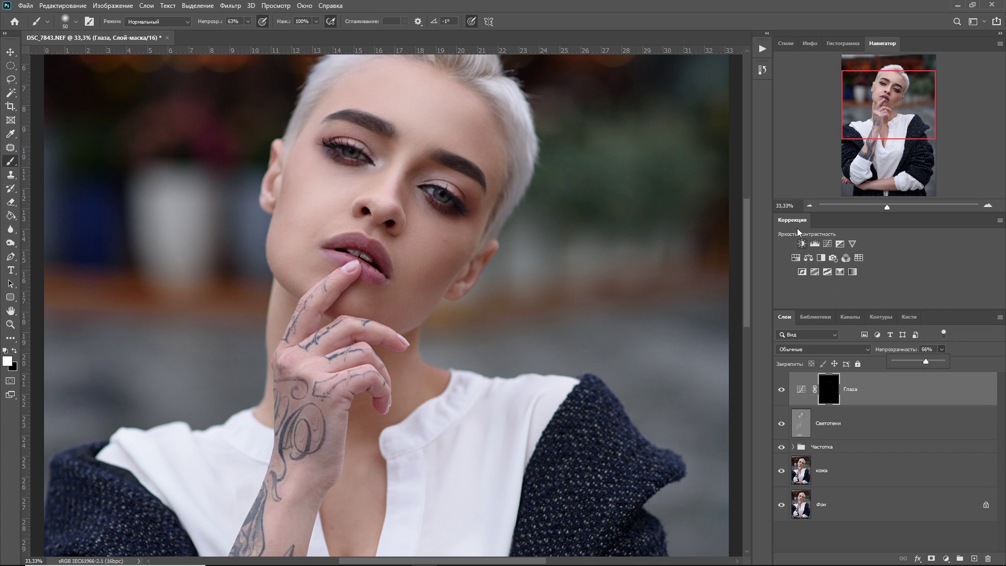
left_click(811, 206)
left_click(810, 206)
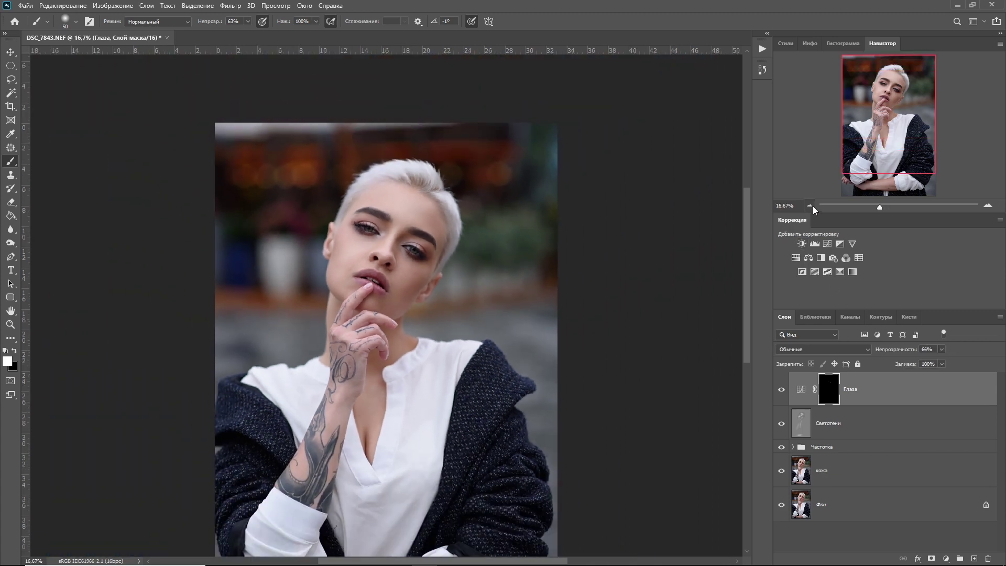
left_click(987, 206)
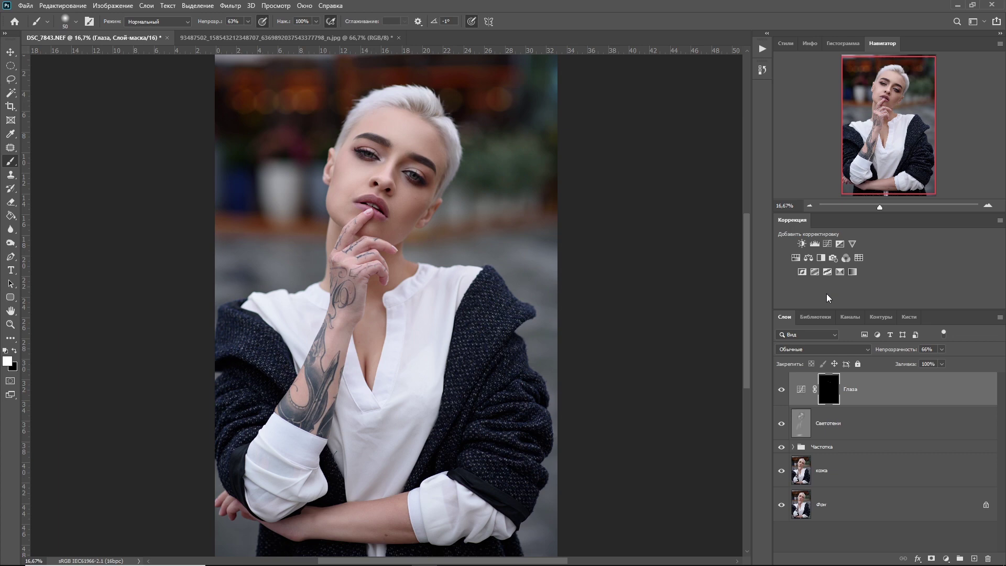
- Add a Color Balance layer with midtones set to −5, +1, −16 toward yellow
left_click(945, 559)
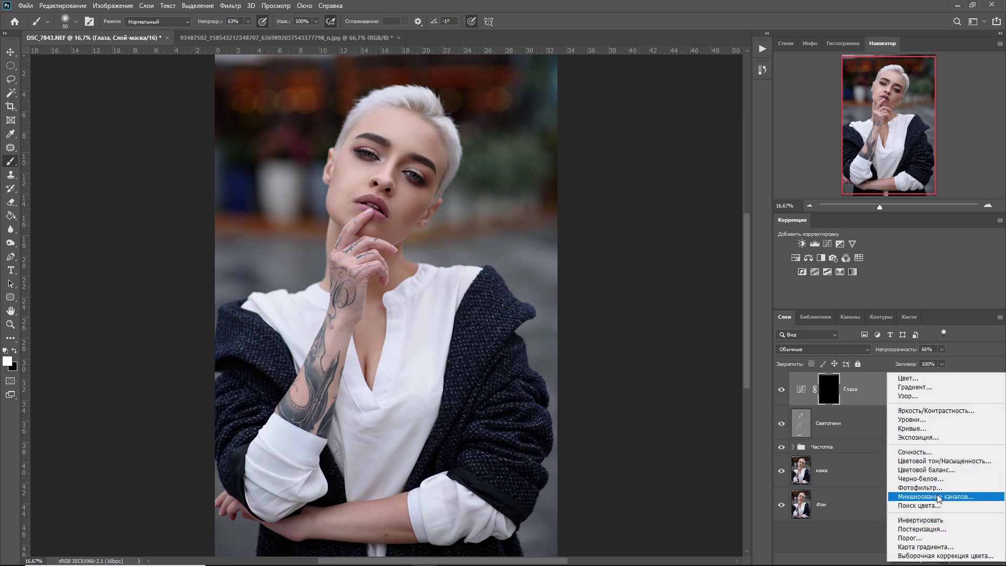
left_click(932, 471)
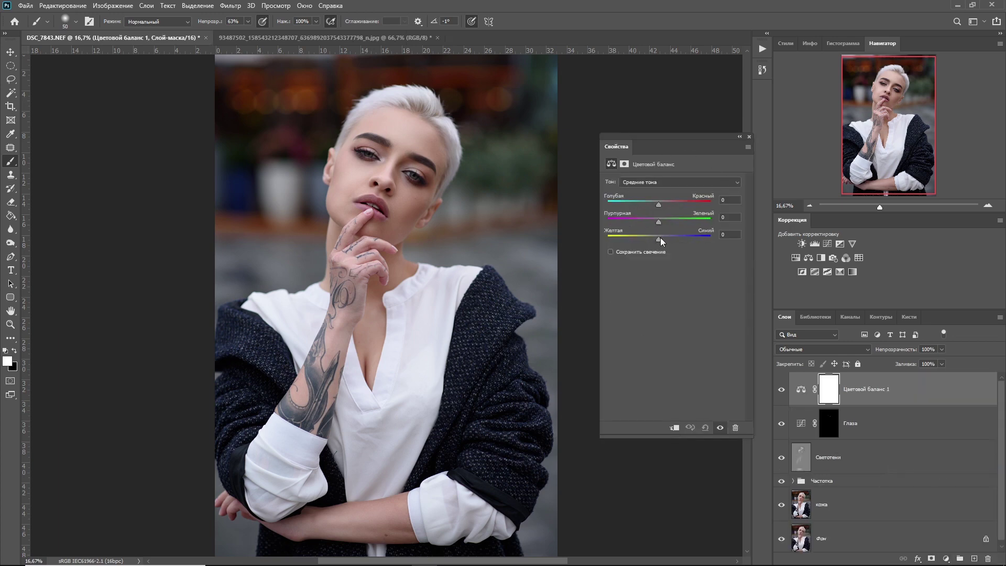
mouse_move(660, 237)
left_mouse_down()
mouse_move(652, 236)
mouse_move(663, 203)
mouse_move(654, 237)
left_mouse_up()
left_click(946, 559)
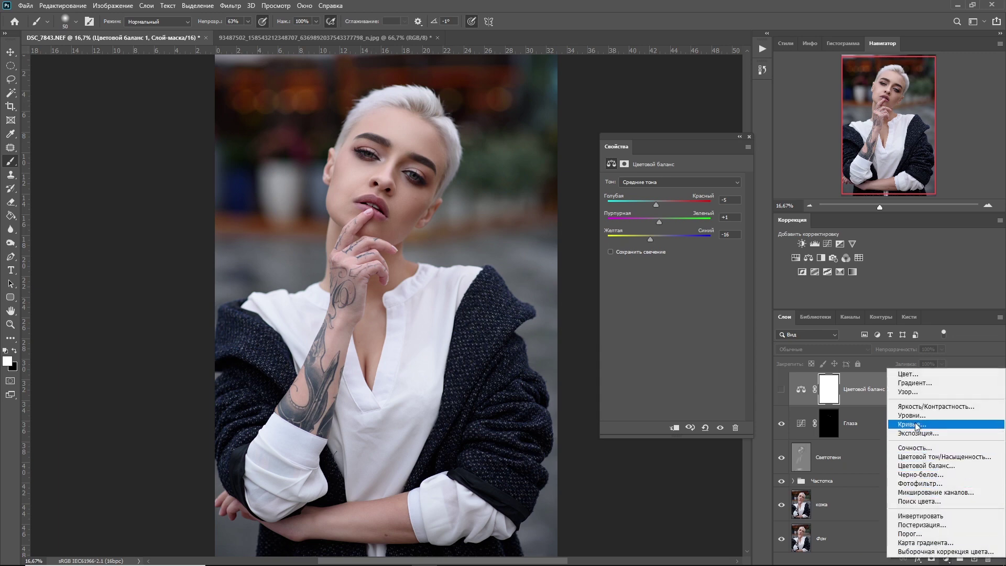
- Add the Кривые 1 Curves layer, nudging the red and green channel curves slightly upward
left_click(917, 425)
left_click(661, 195)
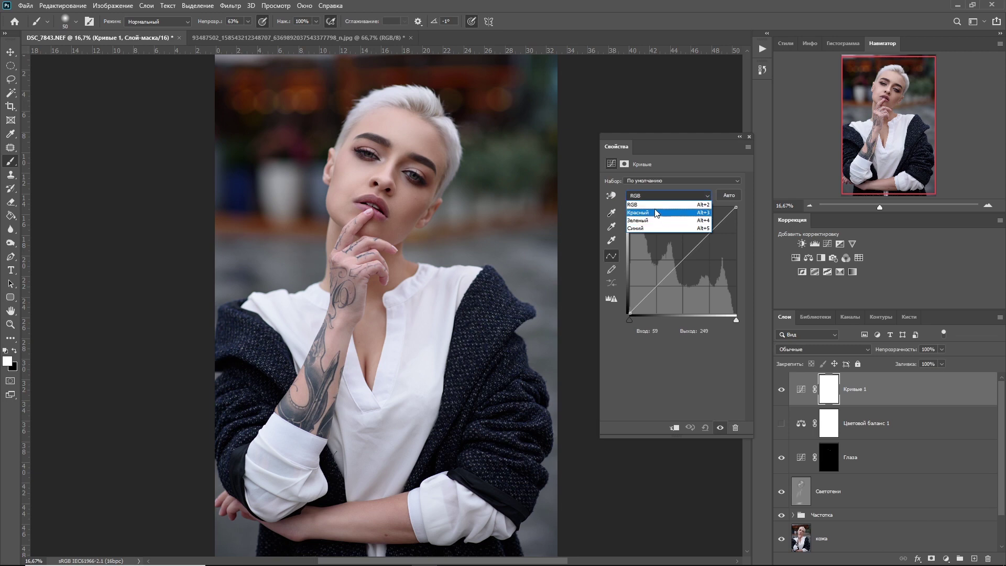
left_click(638, 212)
left_click(677, 262)
left_click_drag(678, 262, 676, 261)
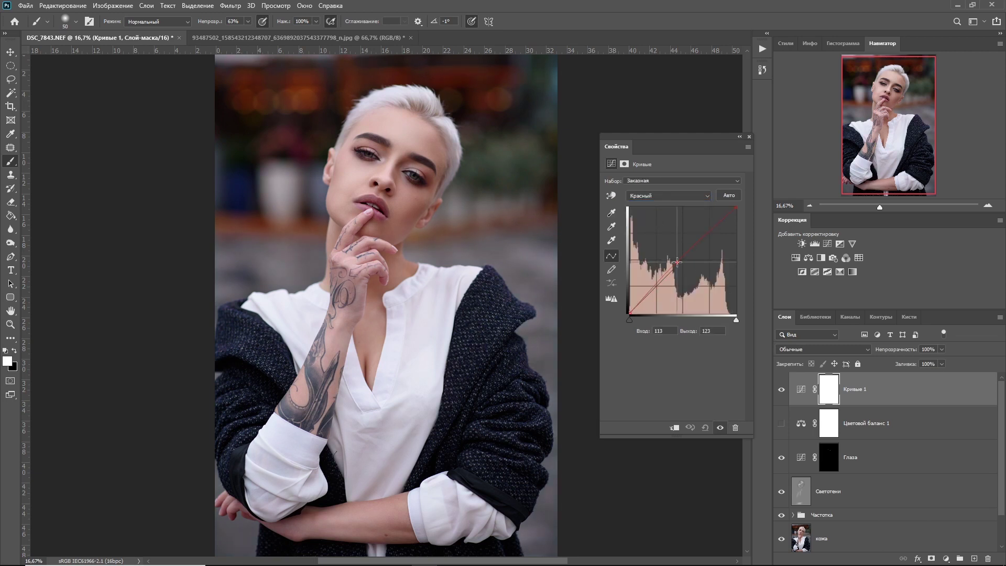
left_click(661, 196)
left_click(662, 220)
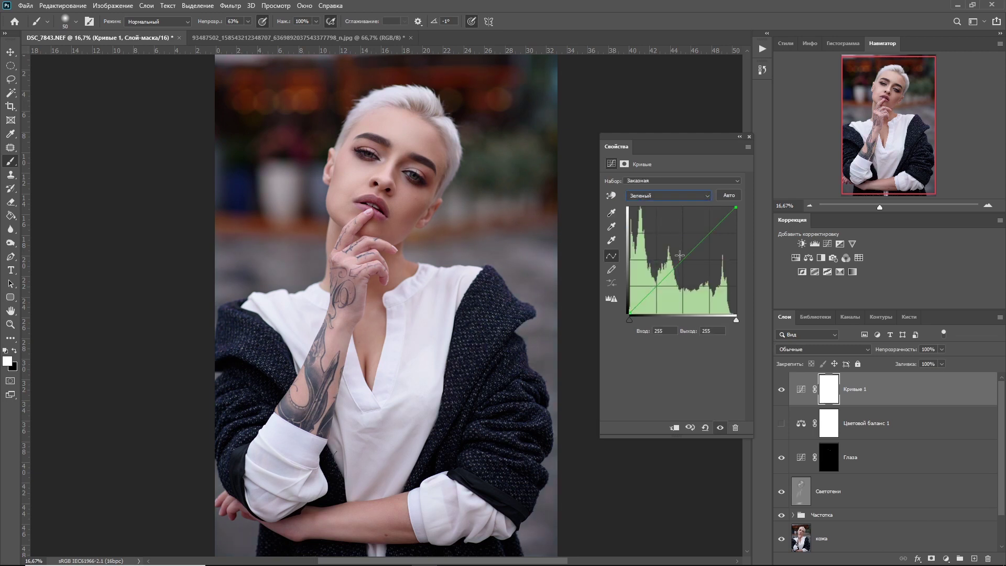
left_click_drag(678, 264, 677, 259)
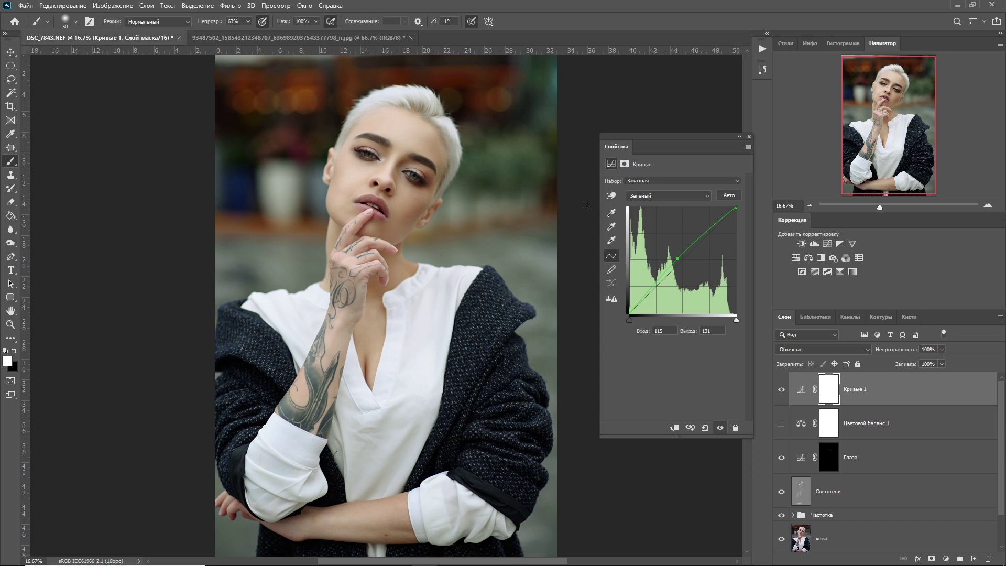
key("alt+3")
left_click(675, 261)
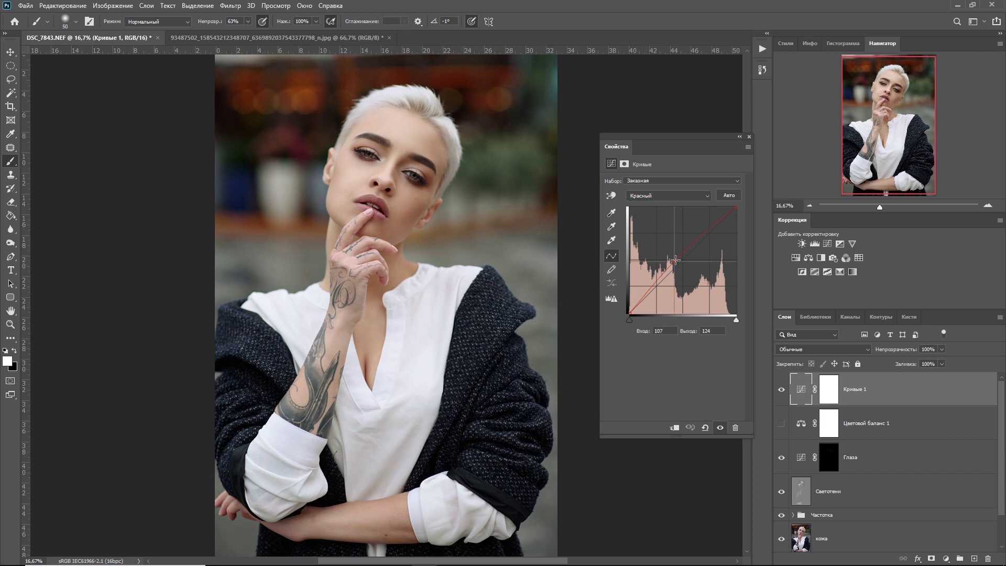
left_click(749, 138)
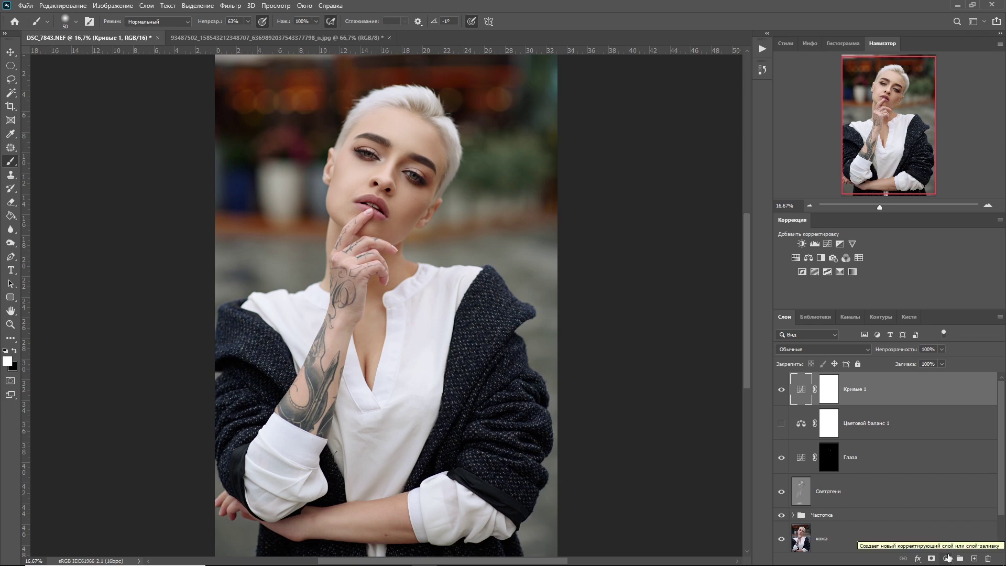
left_click(948, 558)
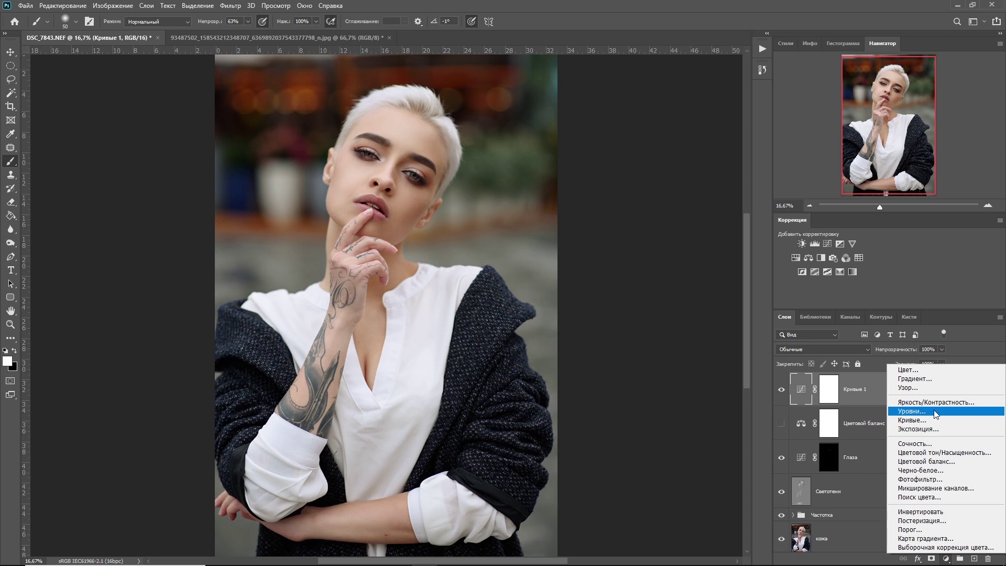
- Add the Уровни 1 Levels layer with output narrowed to 28–226 for a faded look
left_click(946, 558)
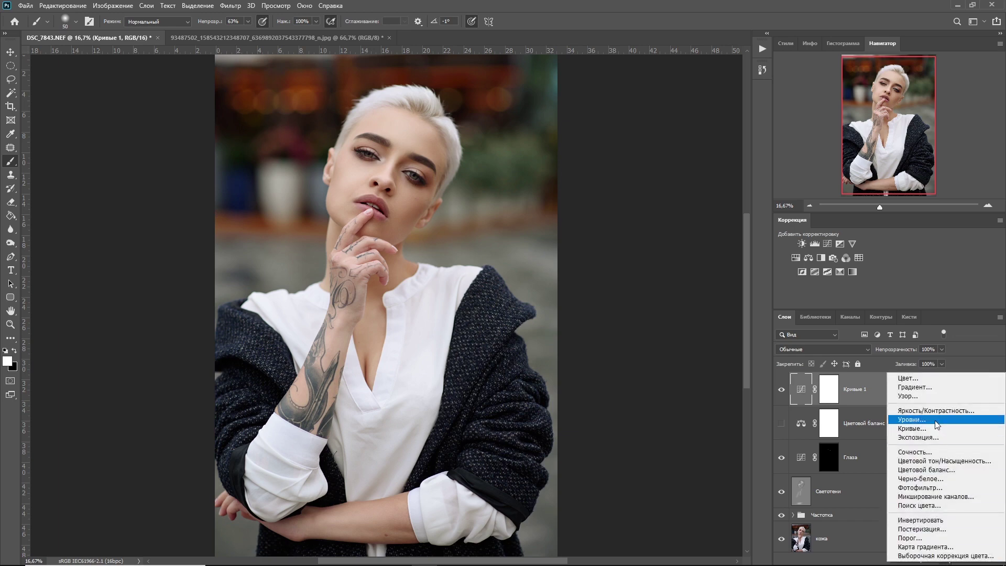
left_click(911, 419)
left_click(665, 200)
left_click(636, 232)
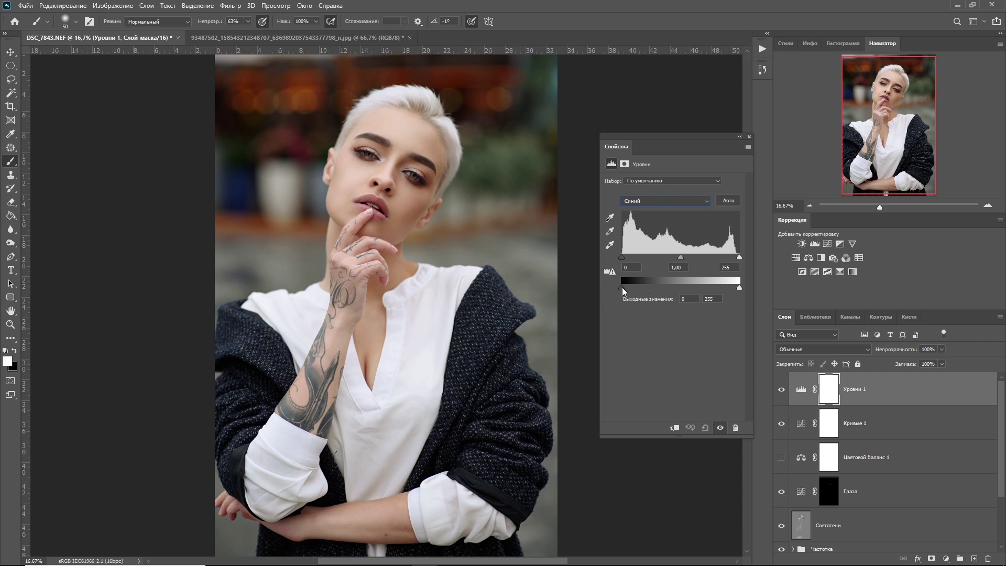
left_click_drag(622, 287, 627, 287)
left_click_drag(739, 287, 738, 288)
left_click_drag(727, 287, 725, 287)
left_click_drag(635, 287, 634, 287)
key("alt+bracketleft")
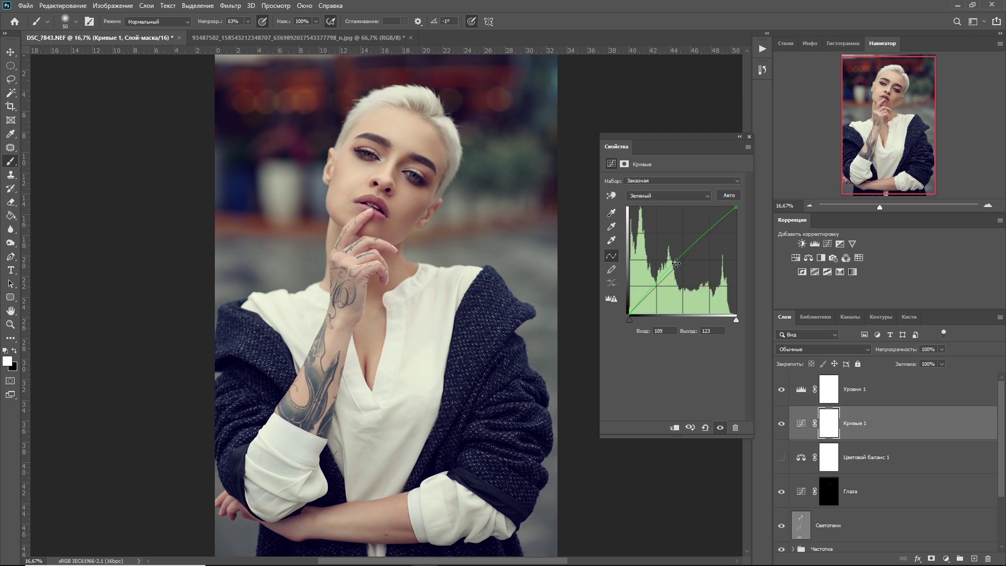
left_click(749, 137)
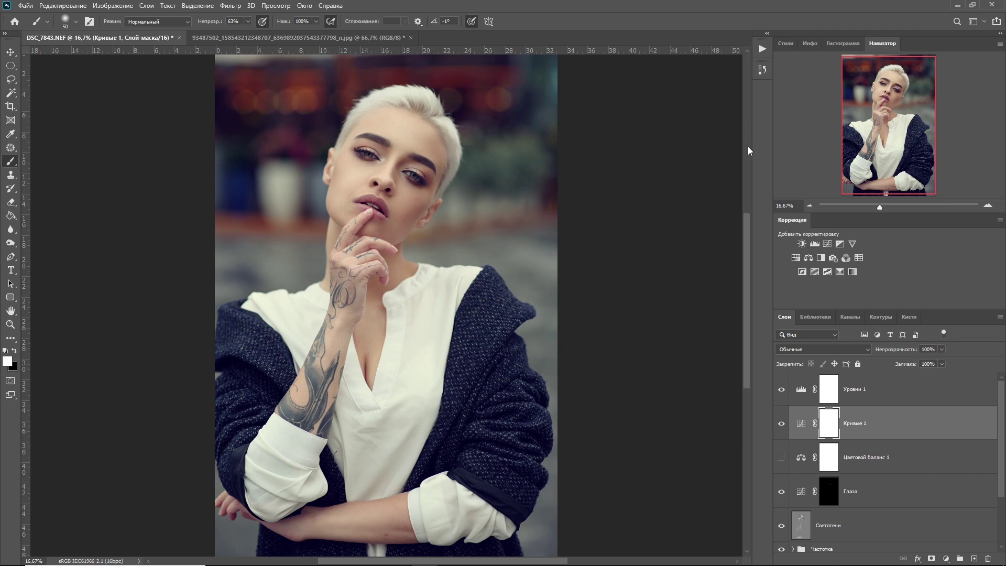
- Add a point near input 174 on the Кривые 1 RGB curve, then reselect Уровни 1 and zoom out
double_click(802, 422)
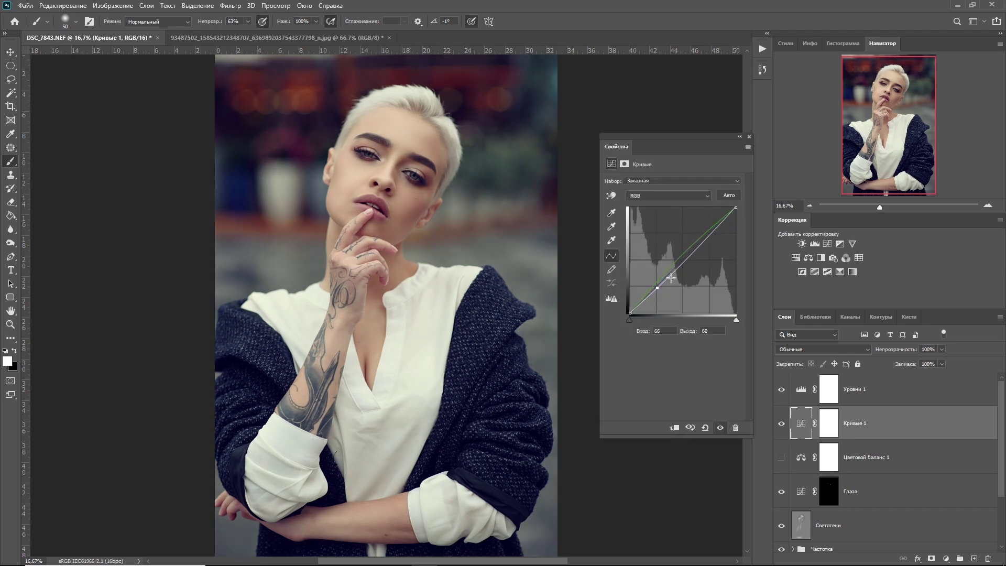
left_click_drag(702, 241, 704, 238)
left_click(891, 392)
key("ctrl+minus")
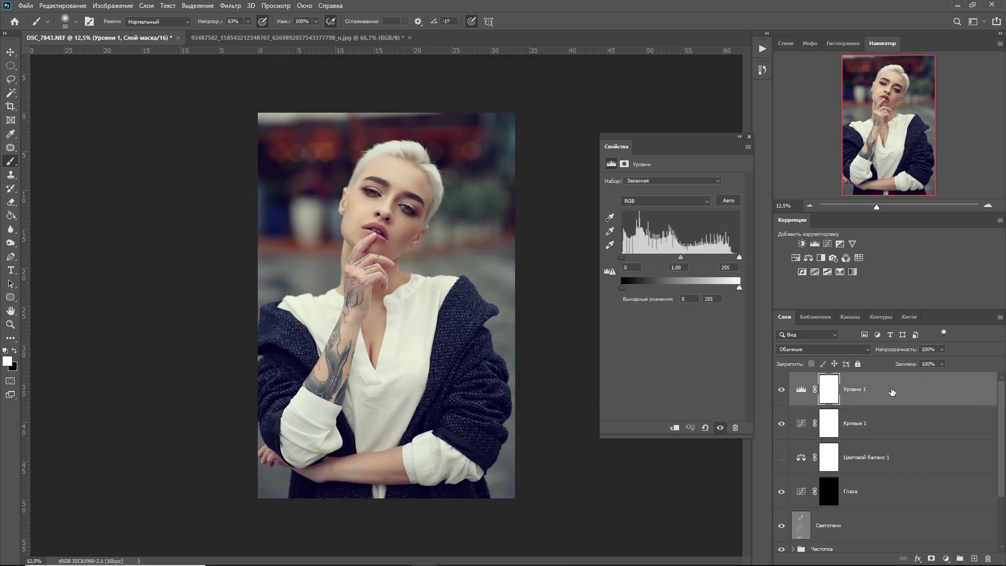
- Add a Solid Color fill layer with an orange fill colour
left_click(946, 559)
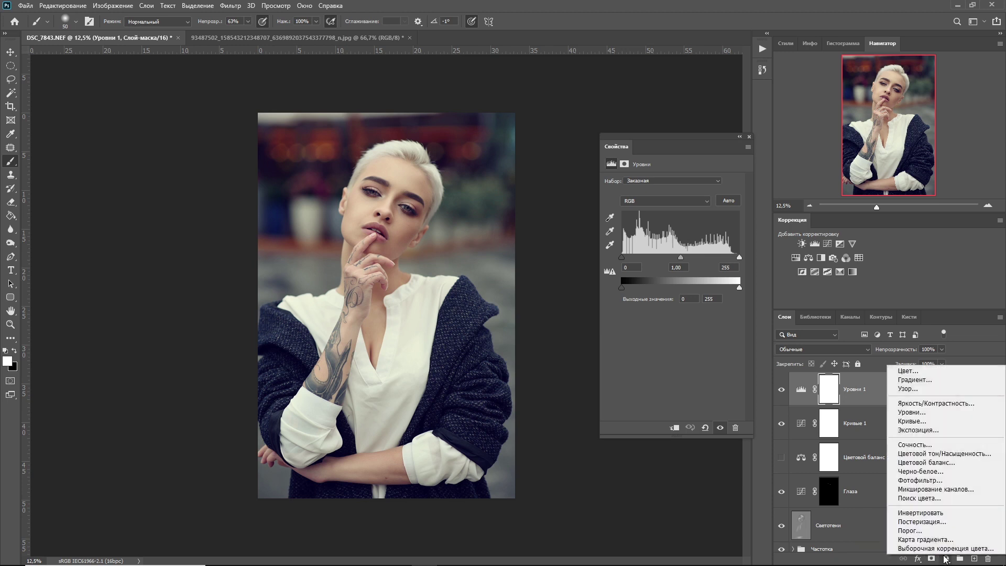
left_click(904, 372)
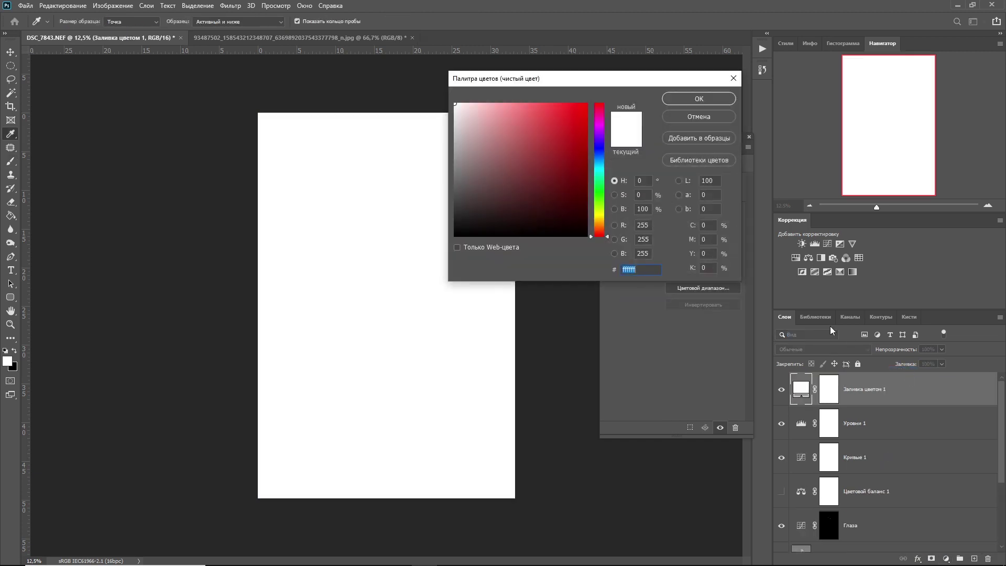
left_click_drag(596, 200, 599, 226)
left_click(579, 118)
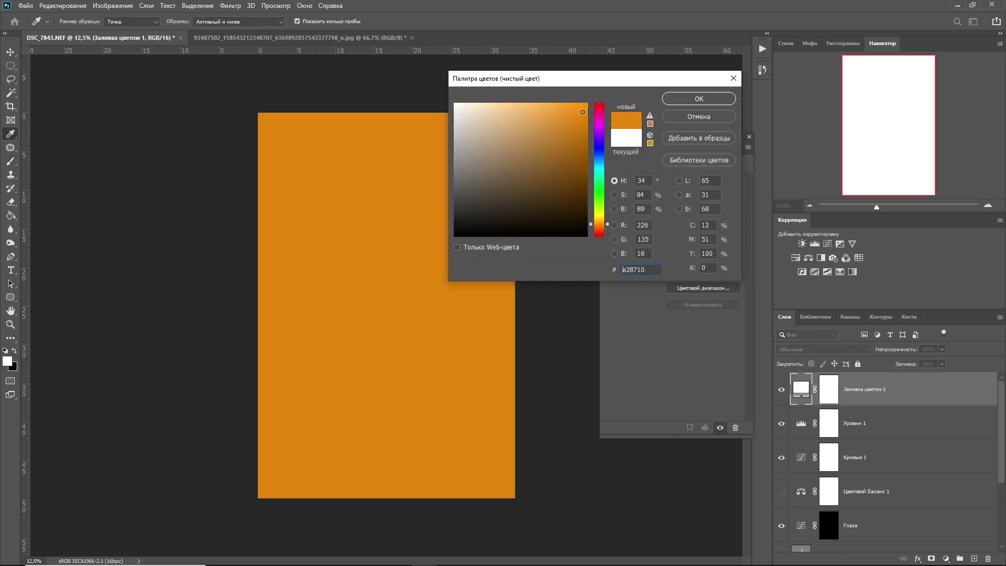
left_click(699, 98)
- Set the fill layer to Soft Light blending at 5% opacity
left_click(822, 349)
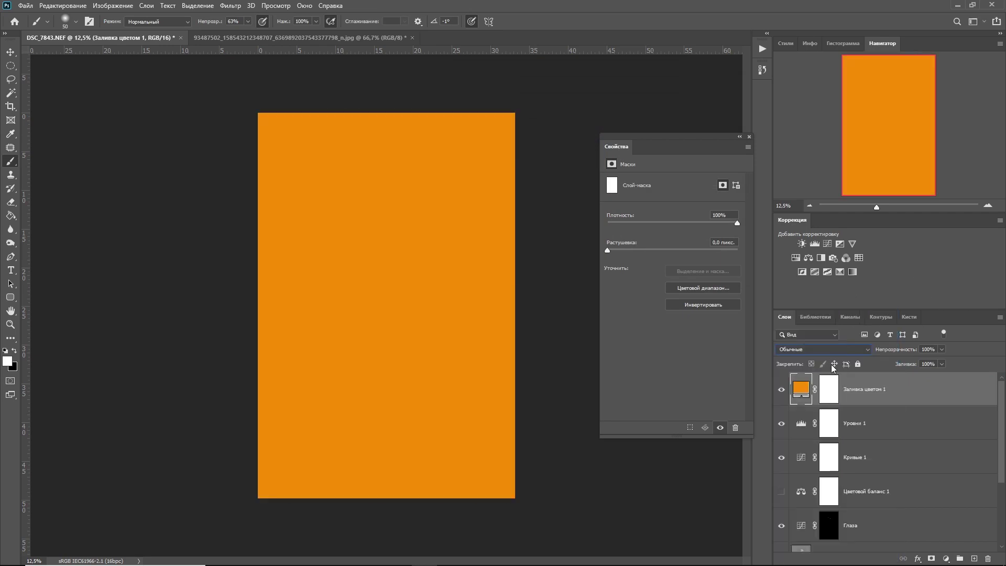
left_click(831, 349)
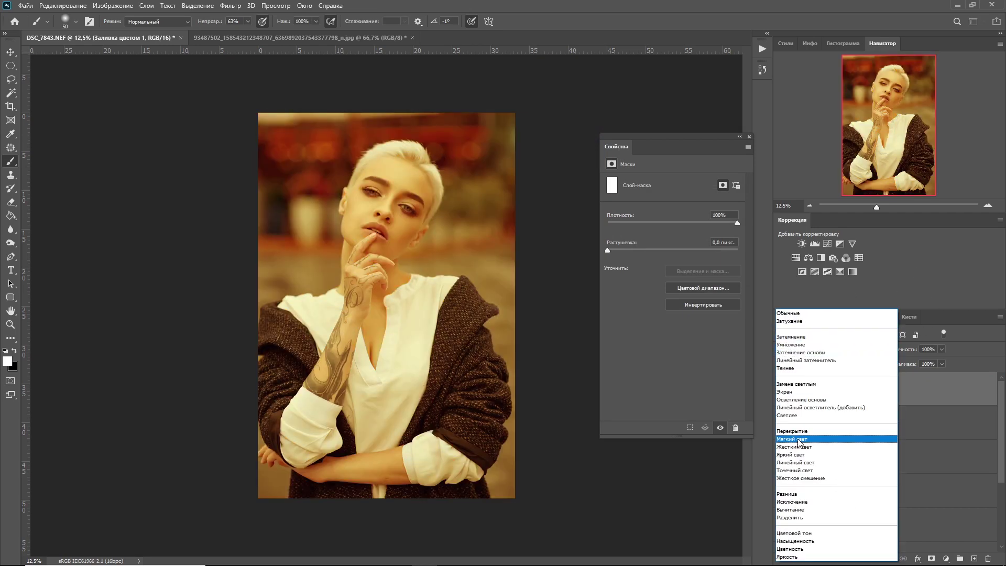
left_click(812, 438)
left_click(940, 350)
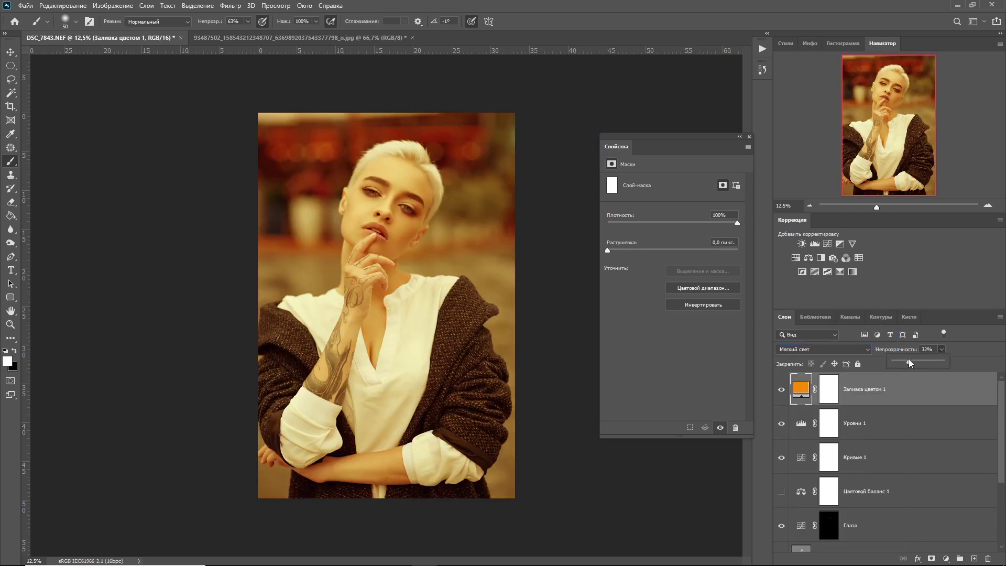
left_click_drag(908, 360, 896, 359)
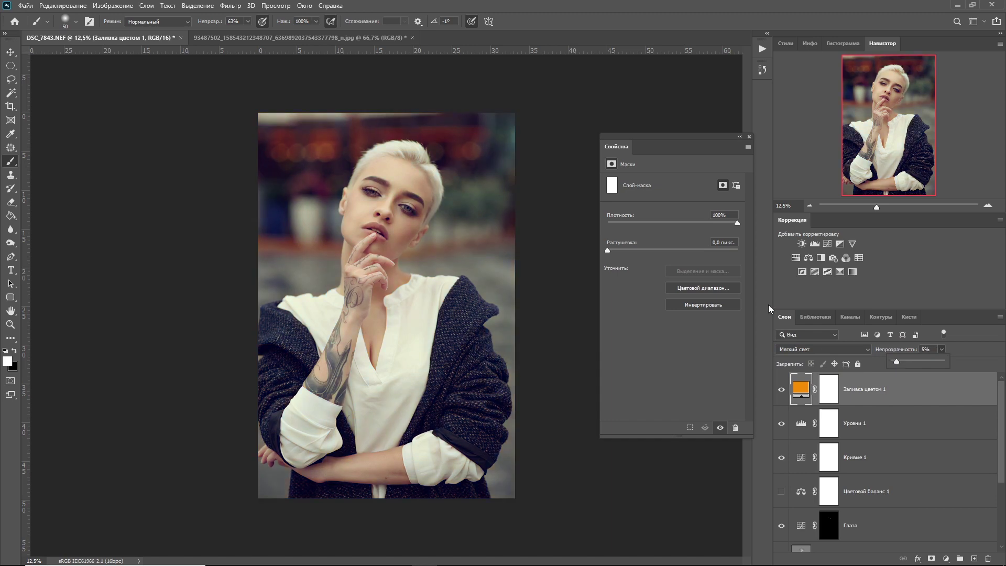
- Switch the fill layer to Overlay and try purple, then magenta, fill colours
left_click(821, 348)
left_click(812, 429)
double_click(800, 389)
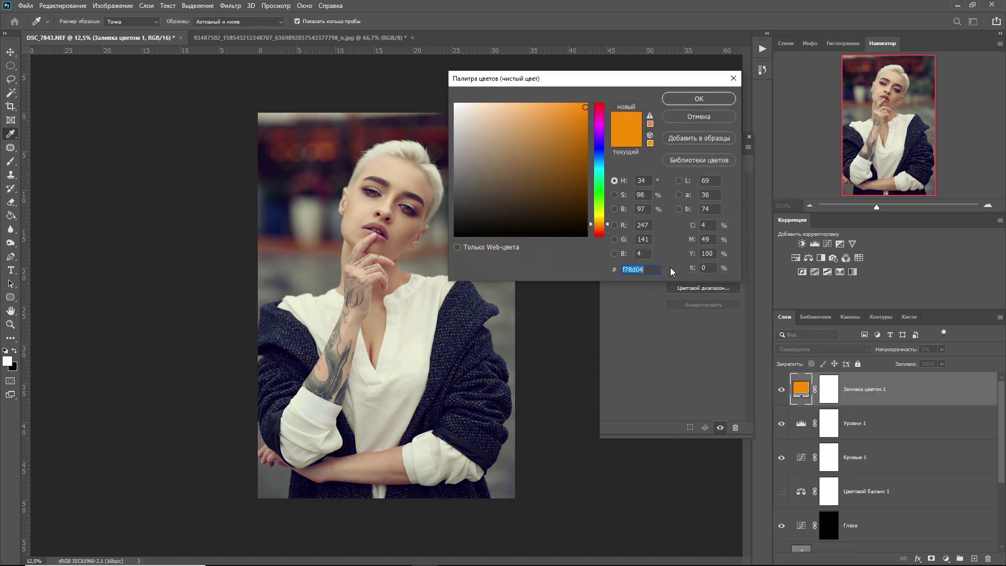
left_click(598, 127)
left_click(563, 130)
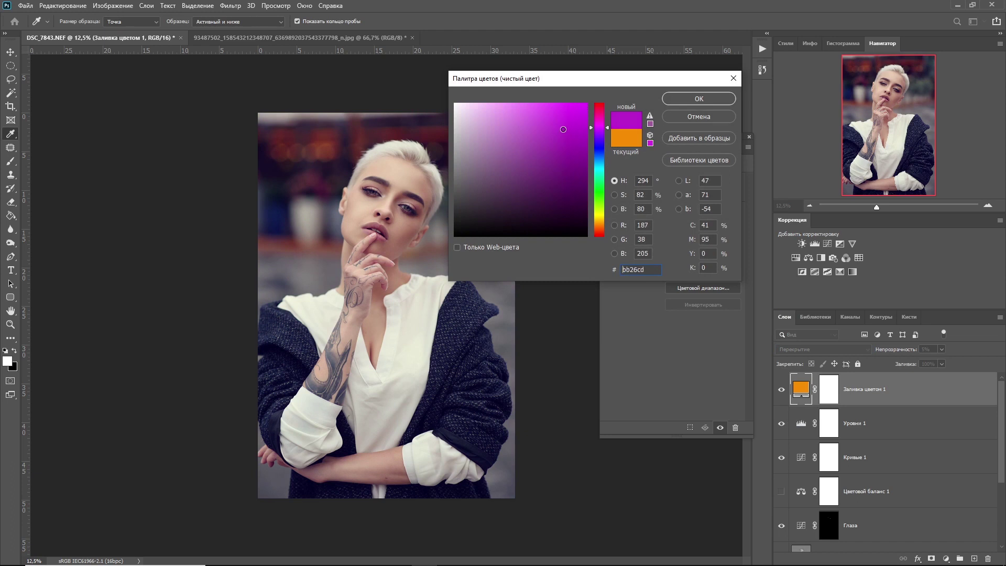
mouse_move(563, 129)
left_mouse_down()
mouse_move(553, 118)
mouse_move(602, 128)
mouse_move(565, 106)
left_mouse_up()
left_click(597, 134)
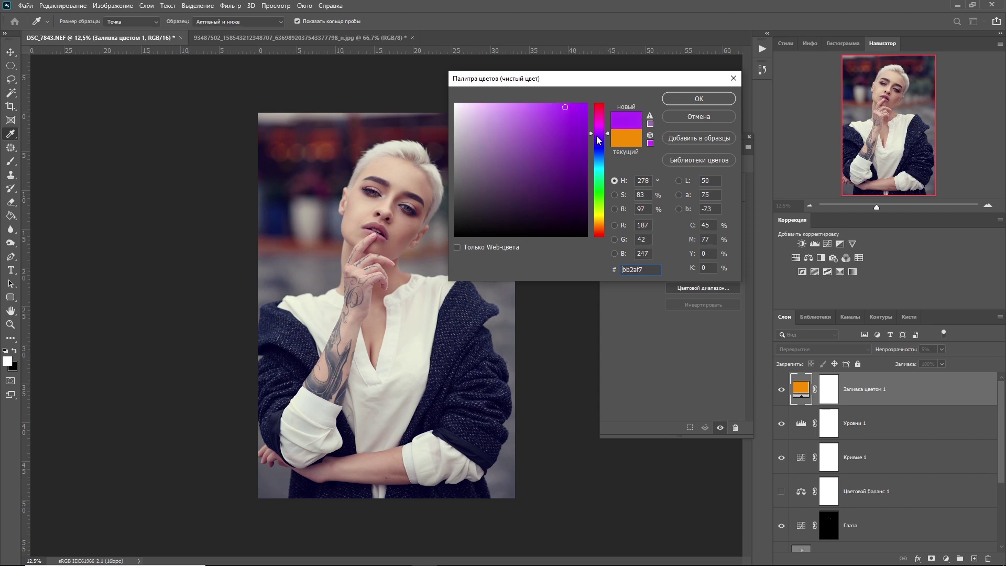
mouse_move(597, 139)
left_mouse_down()
mouse_move(597, 113)
mouse_move(561, 143)
left_mouse_up()
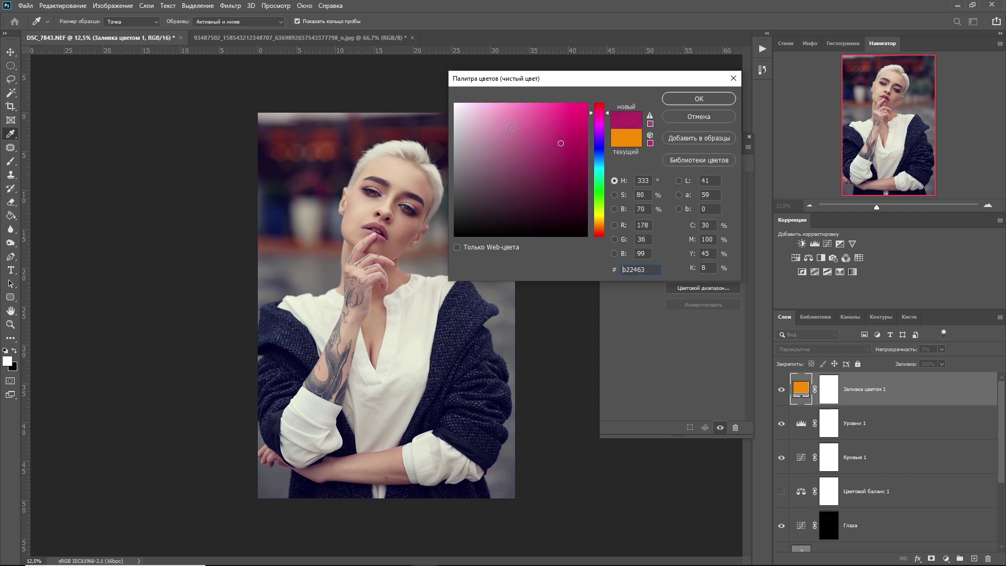
key("Return")
- Turn the fill layer back on and change its colour to gold #b28f24
key("b")
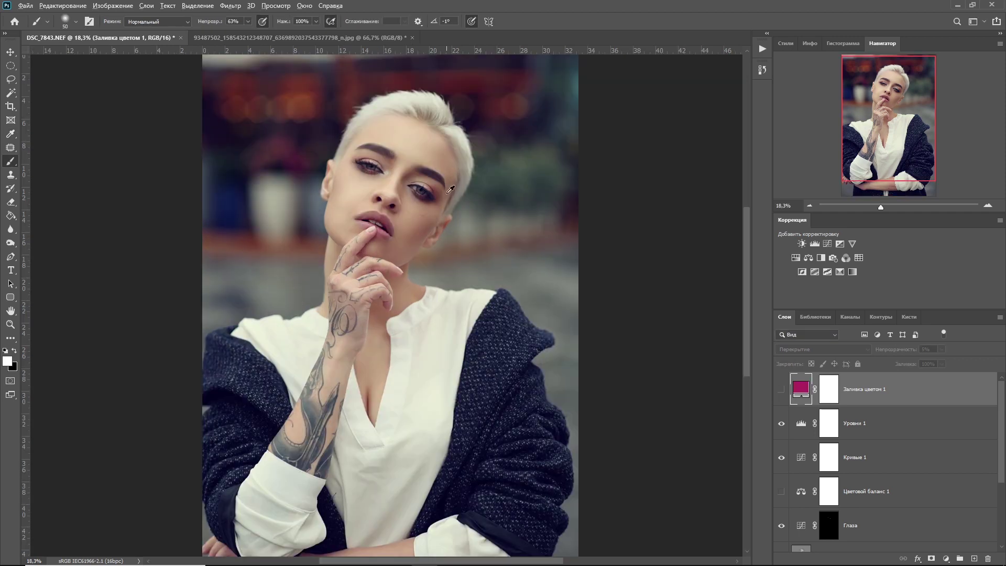
scroll(402, 230, "up", 4)
left_click(780, 391)
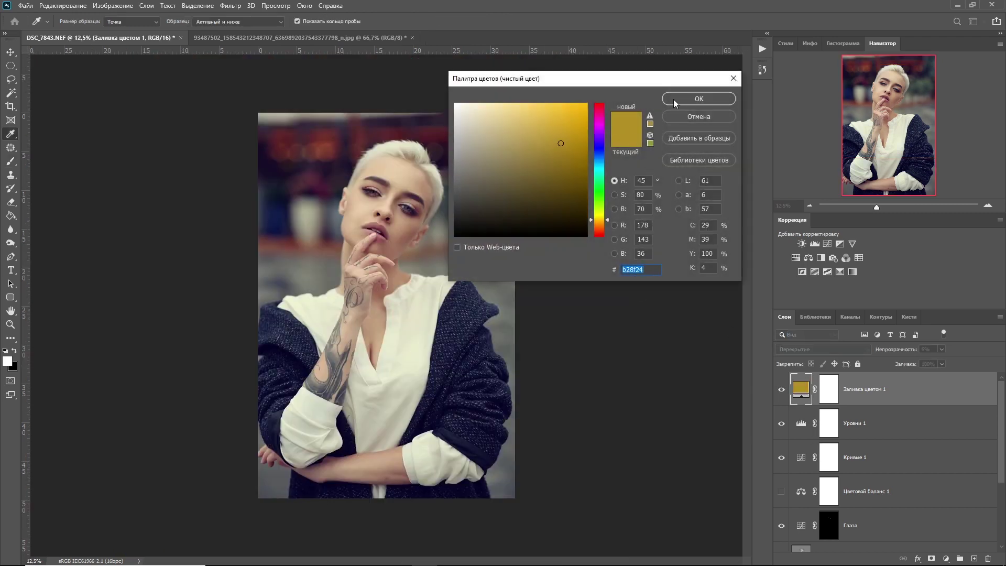
left_click(675, 99)
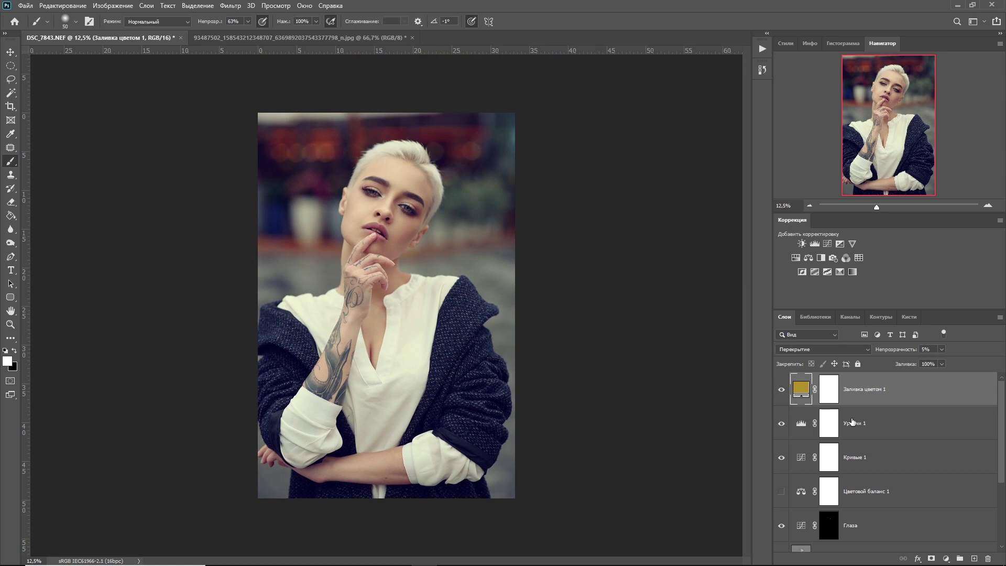
scroll(872, 438, "down", 3)
left_click(781, 535, "alt")
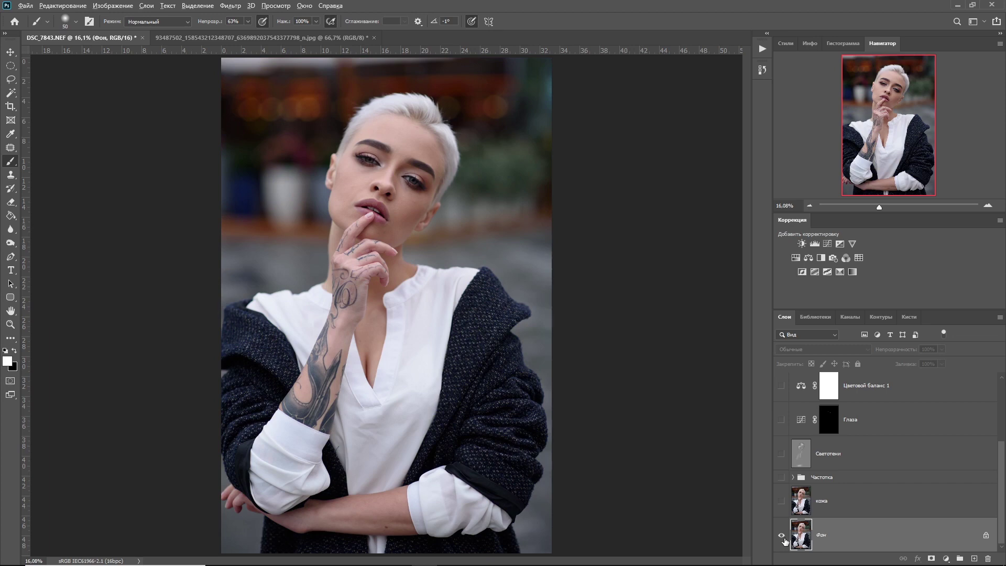
left_click(782, 536, "alt")
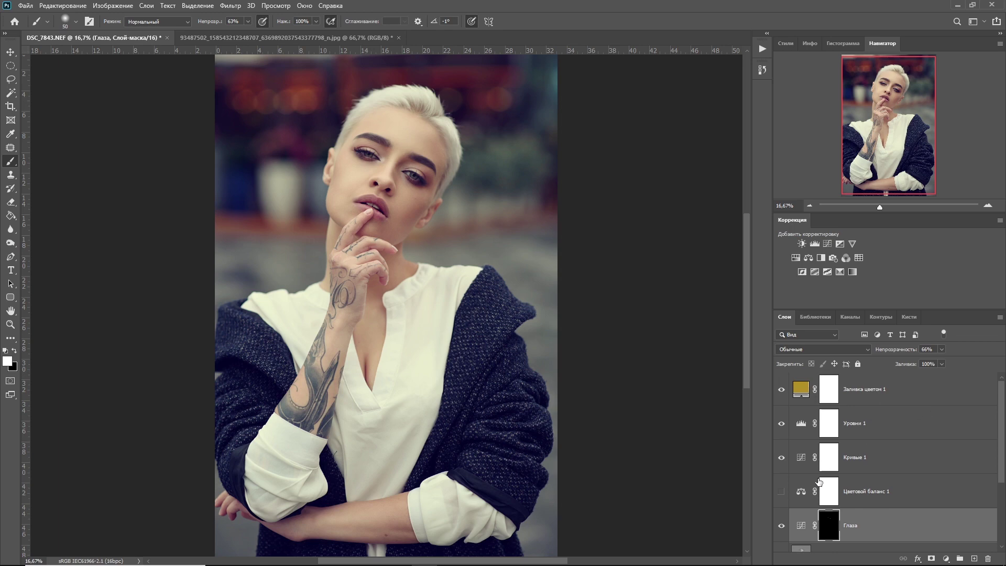
- Drag the Глаза Curves point slightly higher to brighten the eyes, then close its properties
double_click(801, 525)
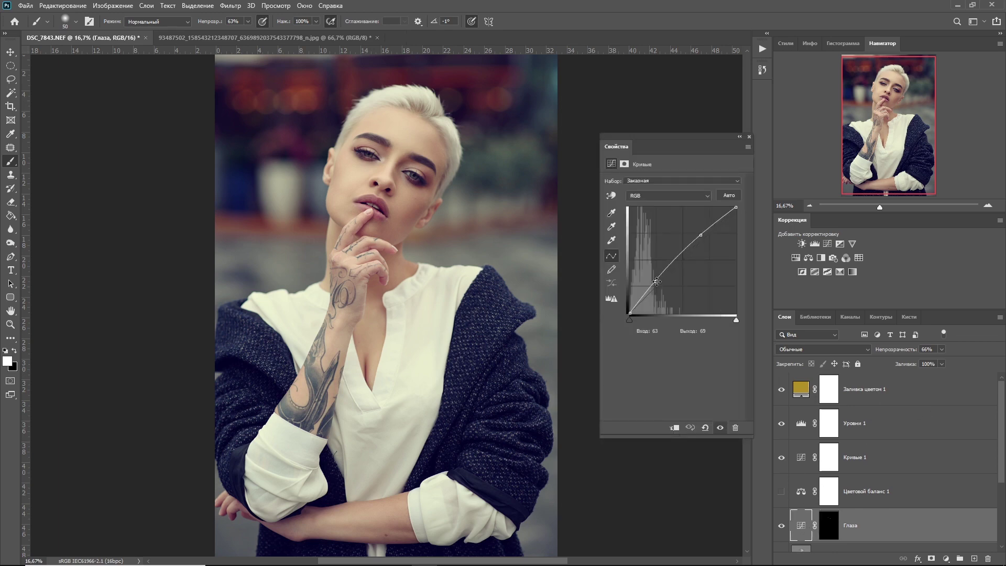
left_click_drag(654, 282, 650, 280)
left_click(810, 203)
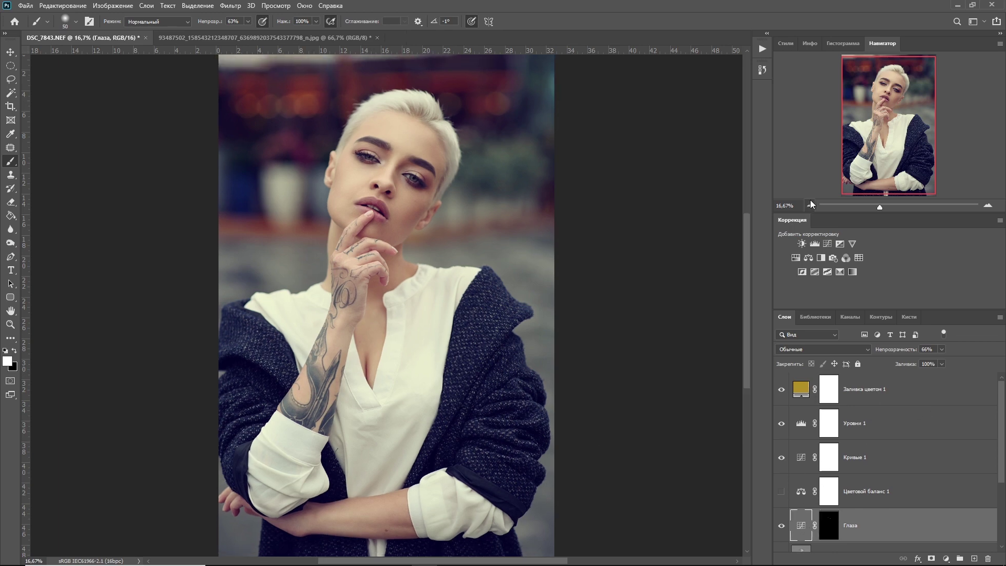